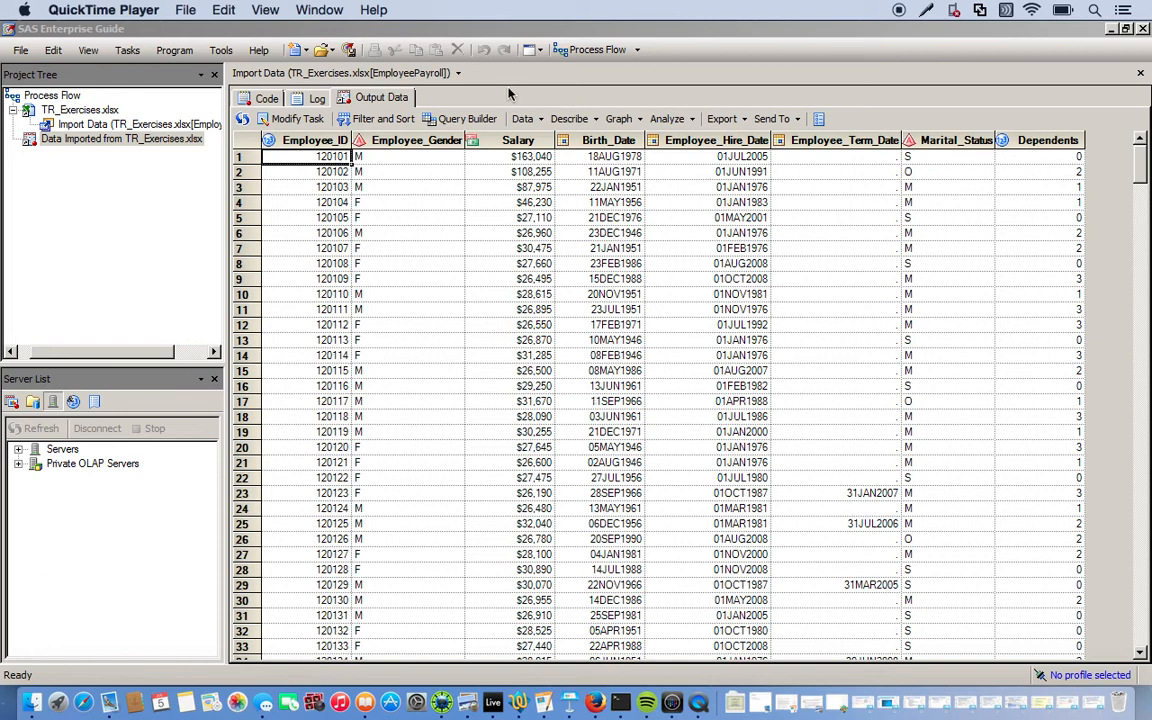
# Reopen the TR_Exercises.xlsx import wizard at step 1, Specify Data, to modify it
pyautogui.click(508, 141)
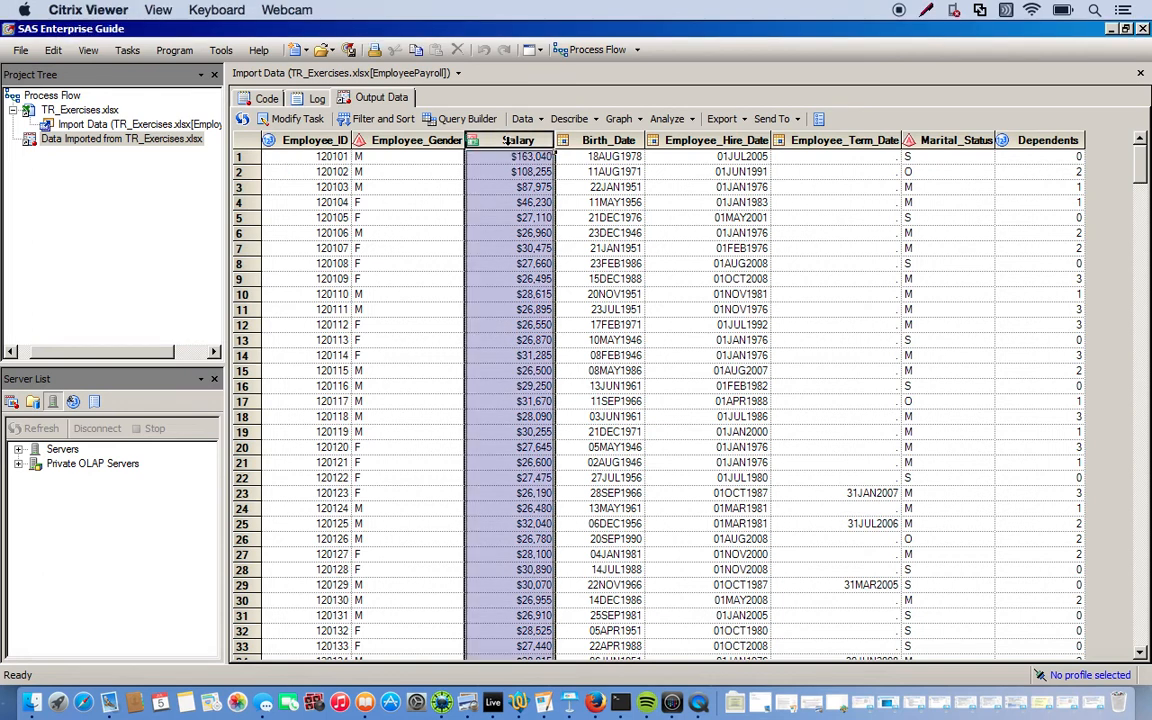
pyautogui.click(452, 188)
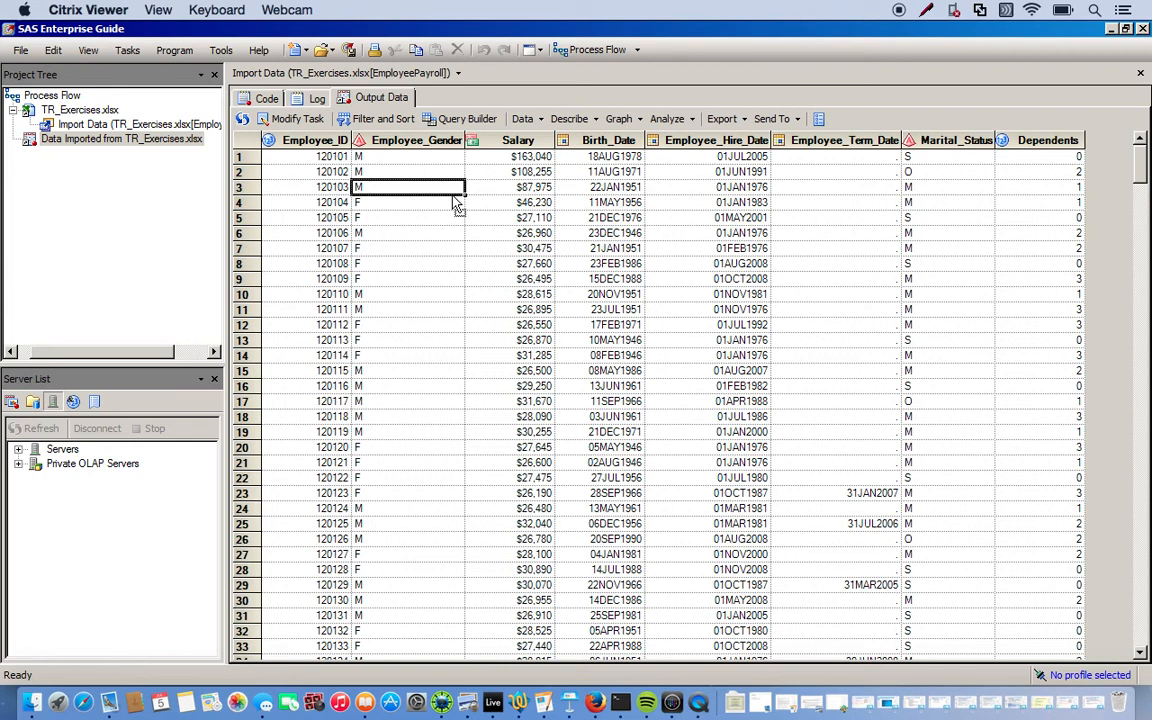
pyautogui.click(294, 119)
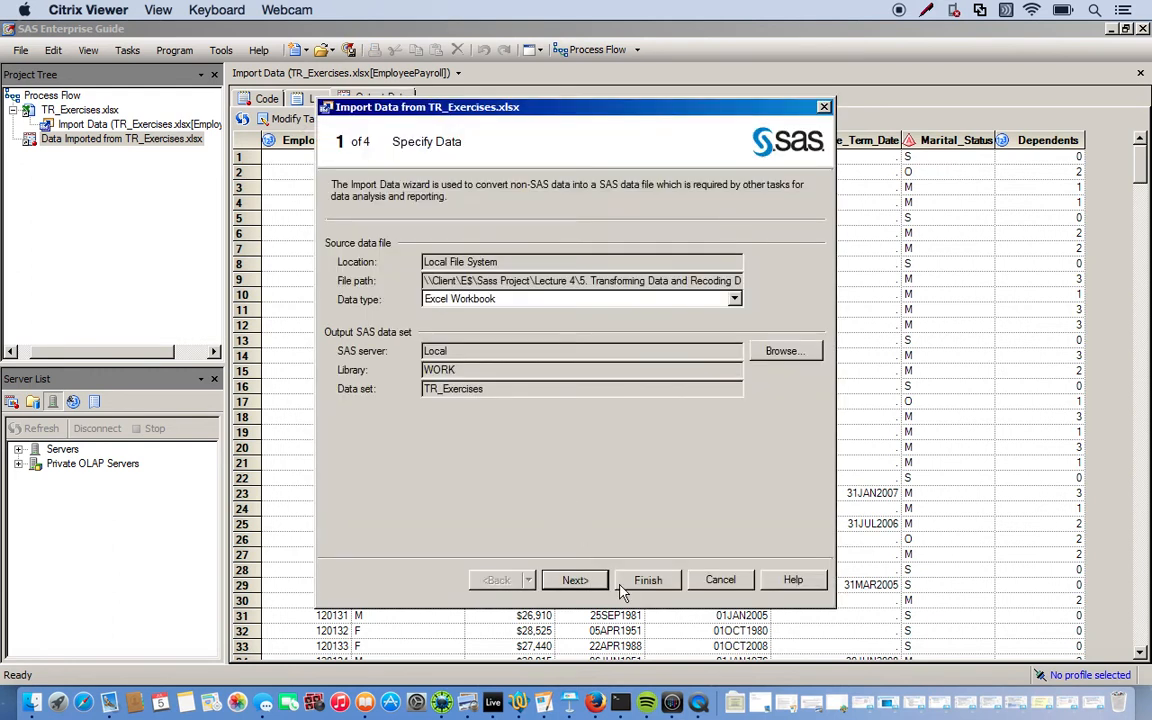
# Rerun the import, replacing previous results, and start a new Query Builder query on TR_EXERCISES
pyautogui.click(645, 582)
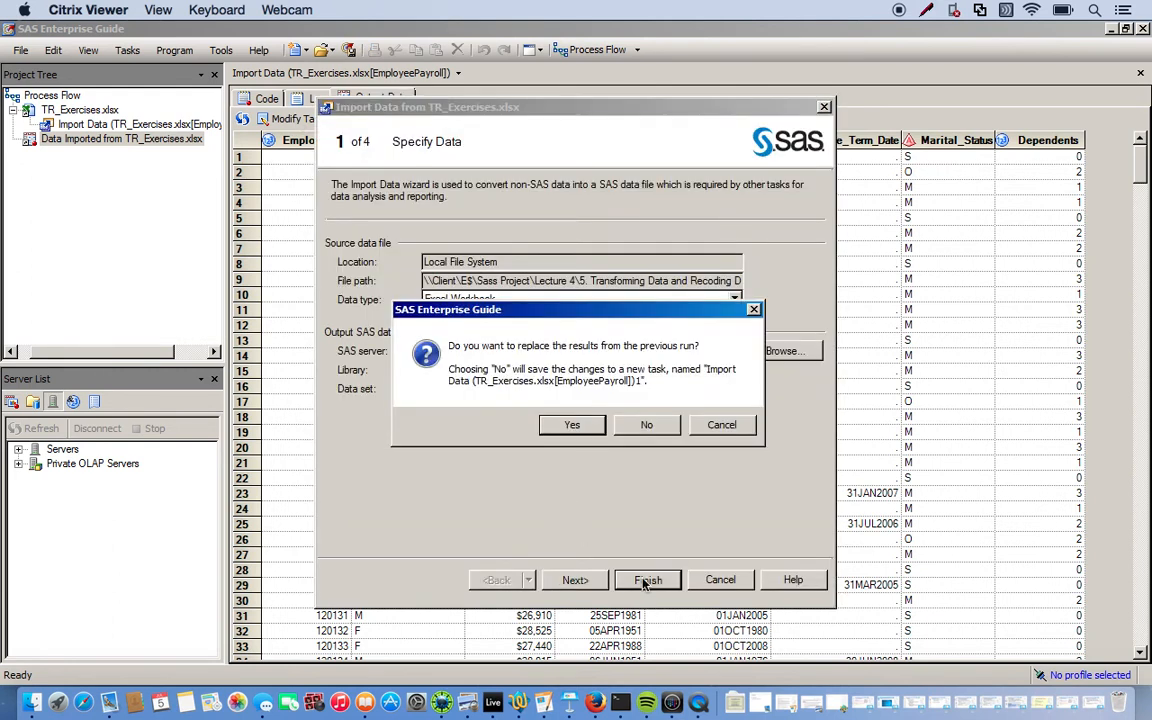
pyautogui.click(571, 424)
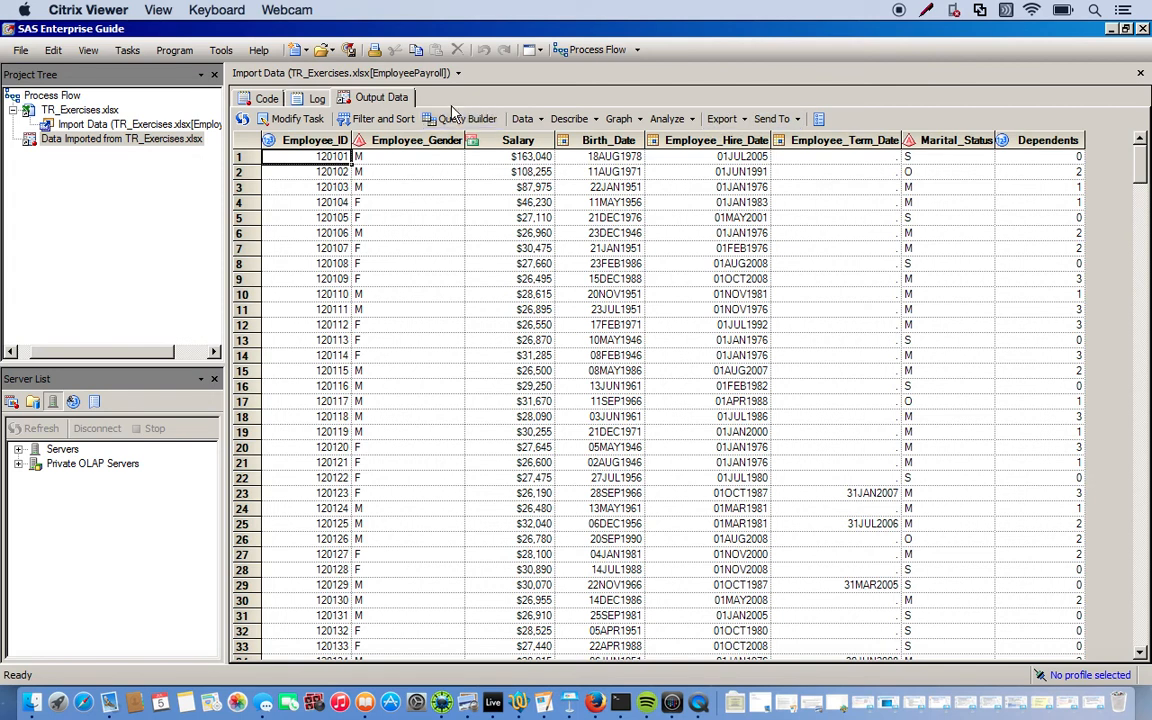
pyautogui.click(123, 50)
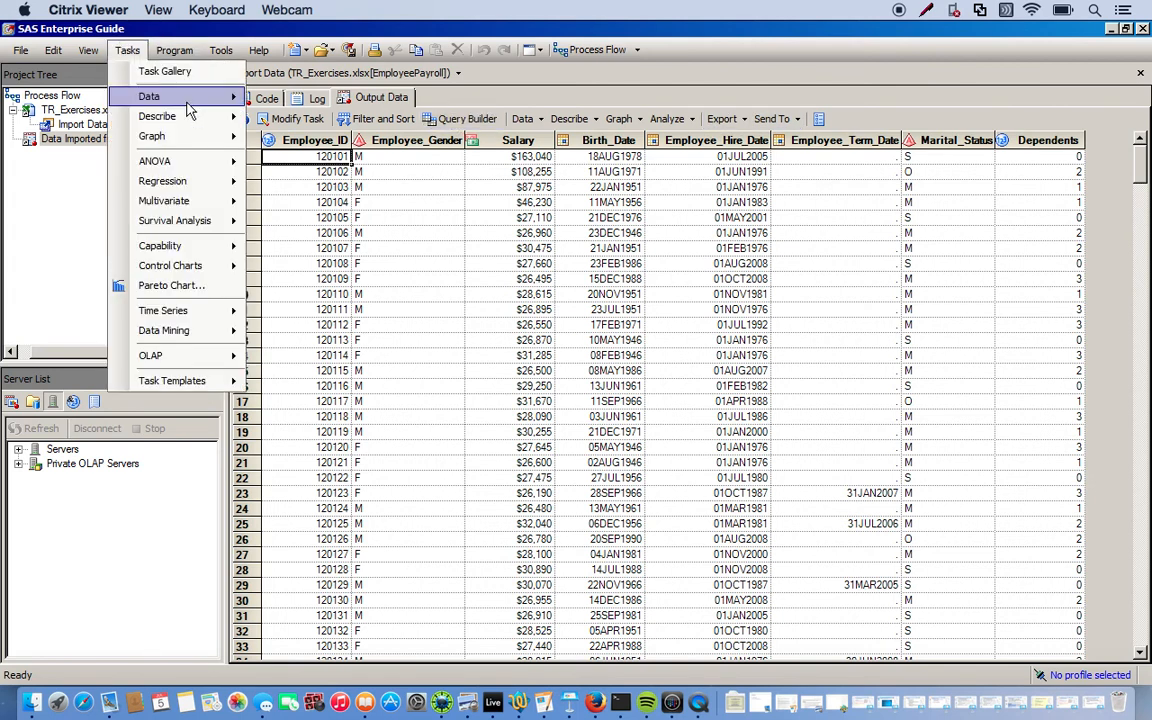
pyautogui.moveTo(168, 96)
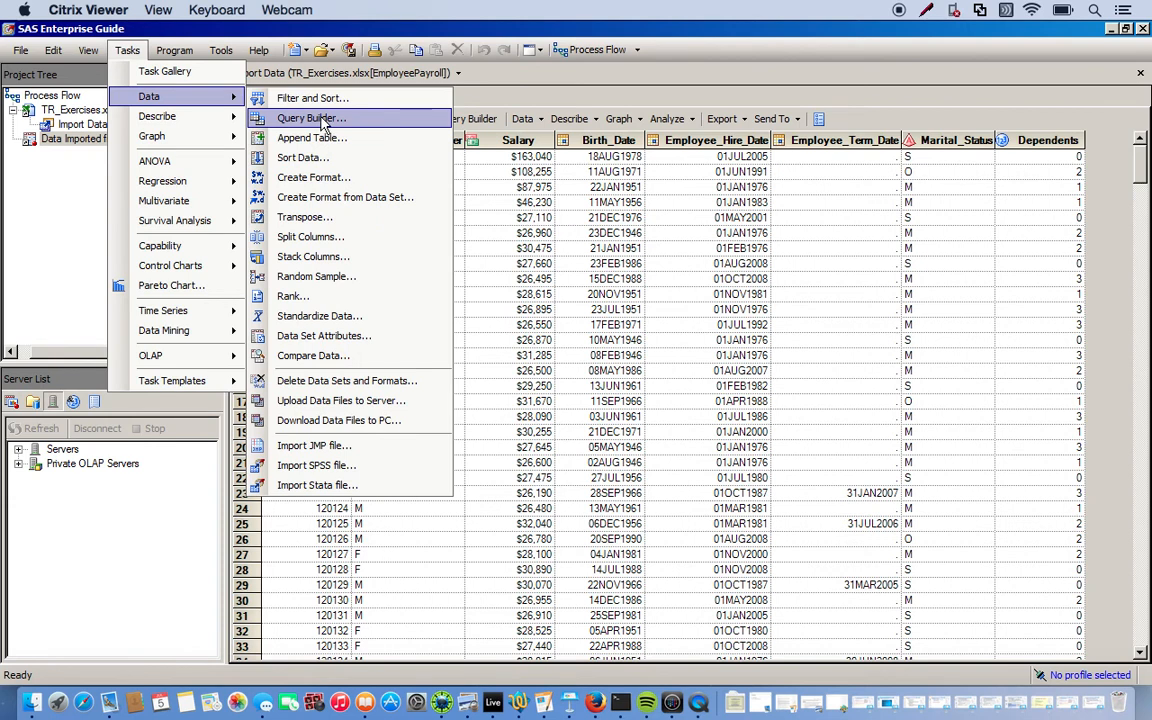
pyautogui.click(359, 119)
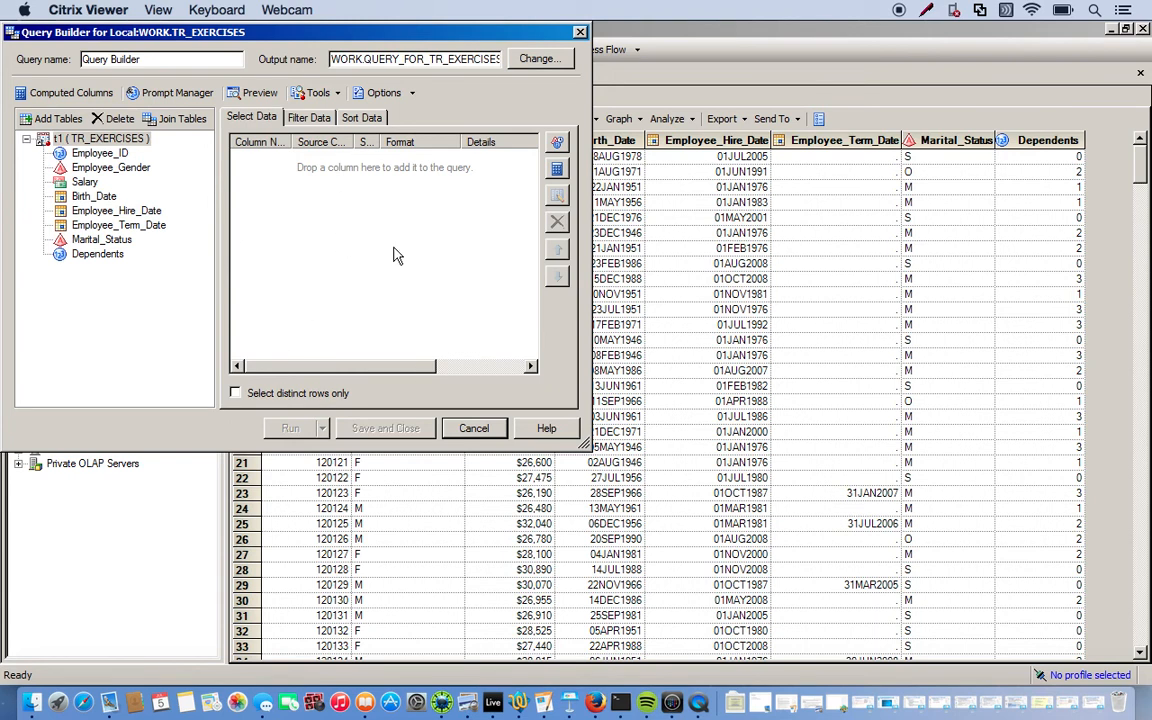
# Add all eight TR_EXERCISES columns to the query's Select Data list
pyautogui.click(93, 140)
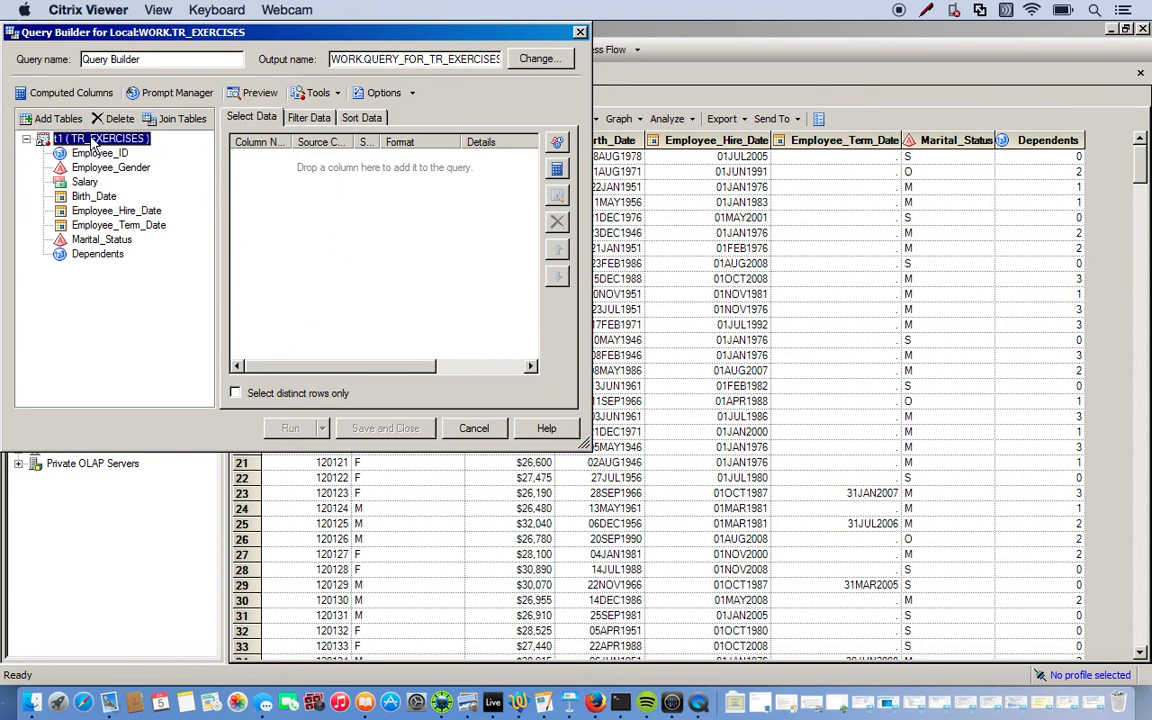
pyautogui.click(93, 141)
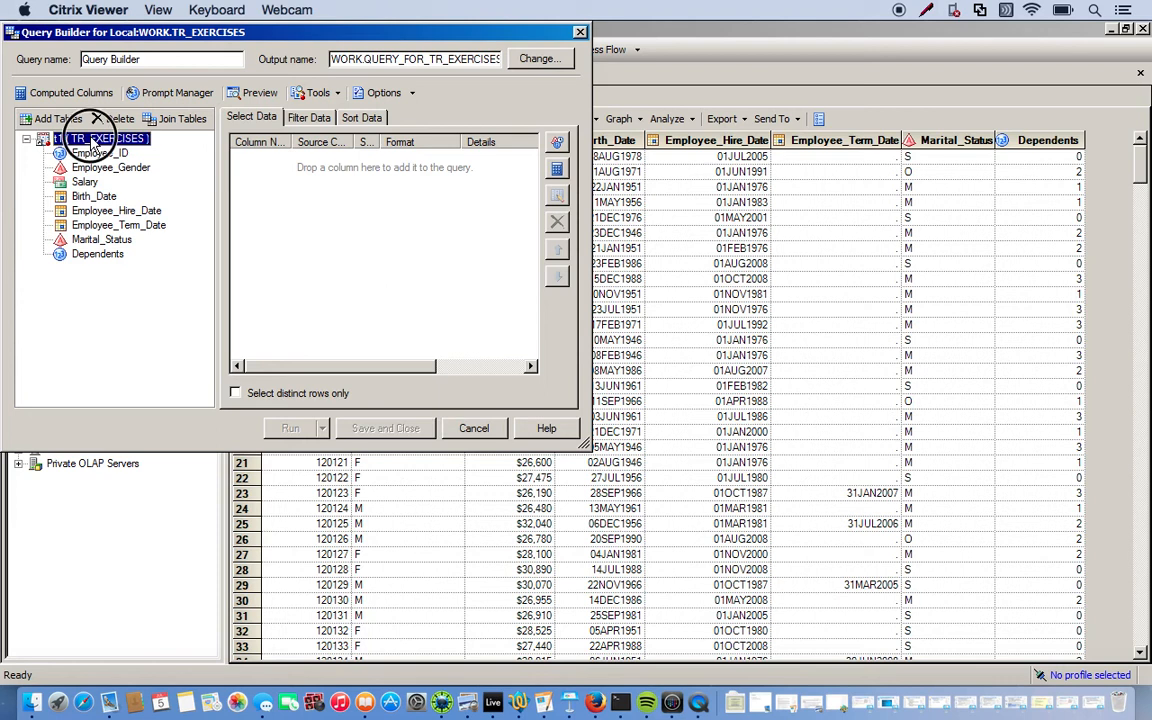
pyautogui.moveTo(93, 143); pyautogui.dragTo(325, 238)
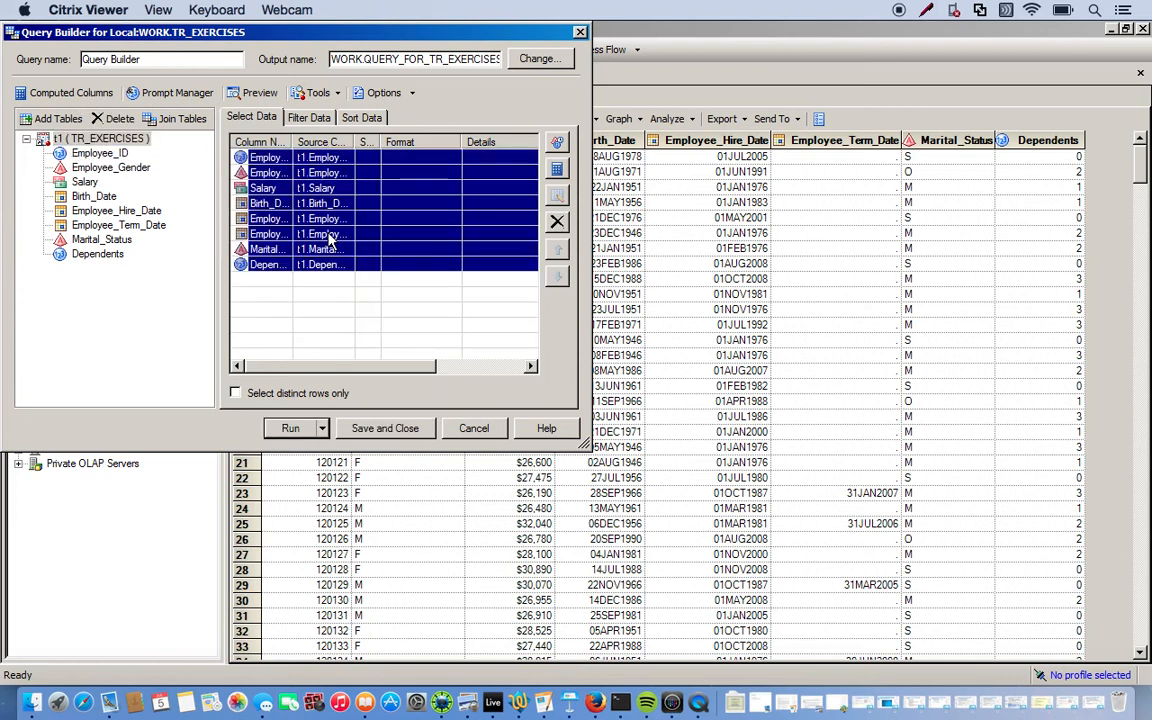
pyautogui.click(207, 236)
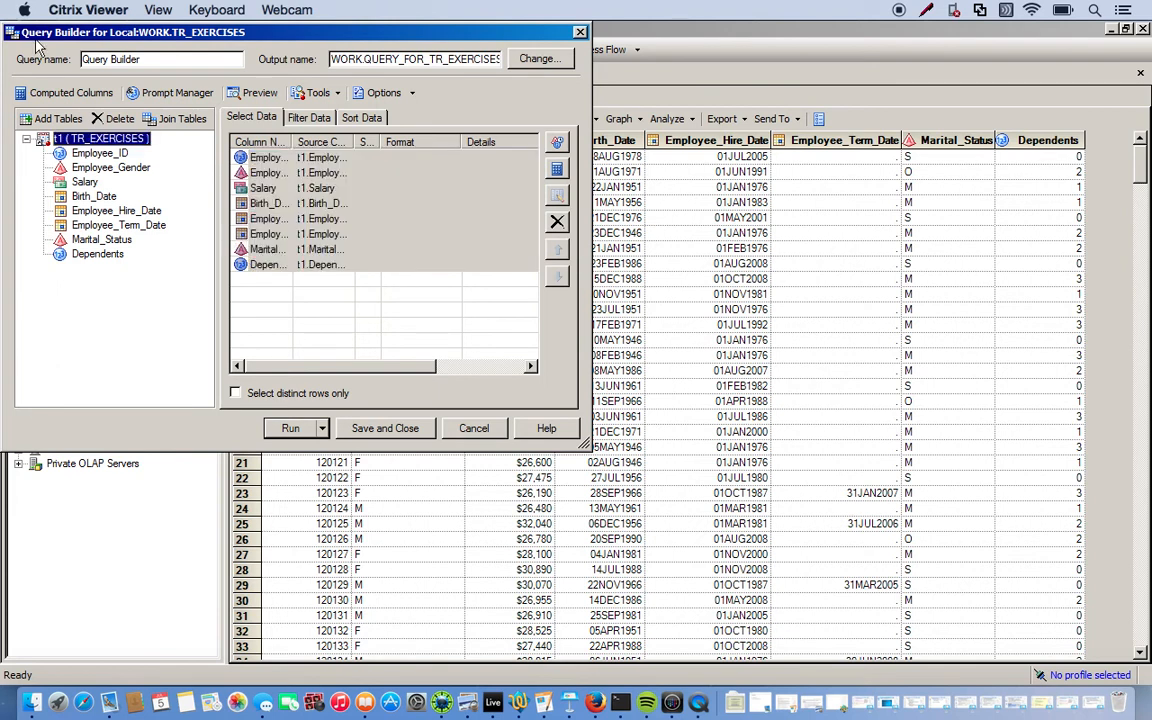
# Start a new advanced-expression computed column and expand the TR_EXERCISES columns in the builder
pyautogui.click(70, 92)
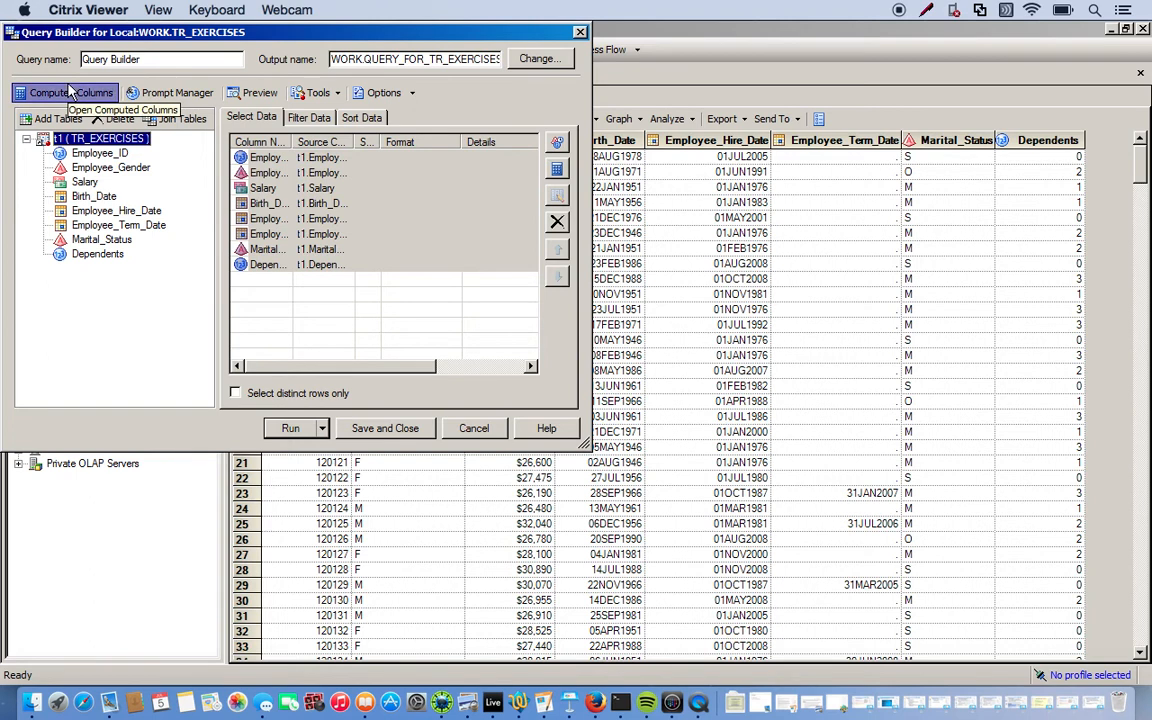
pyautogui.click(484, 154)
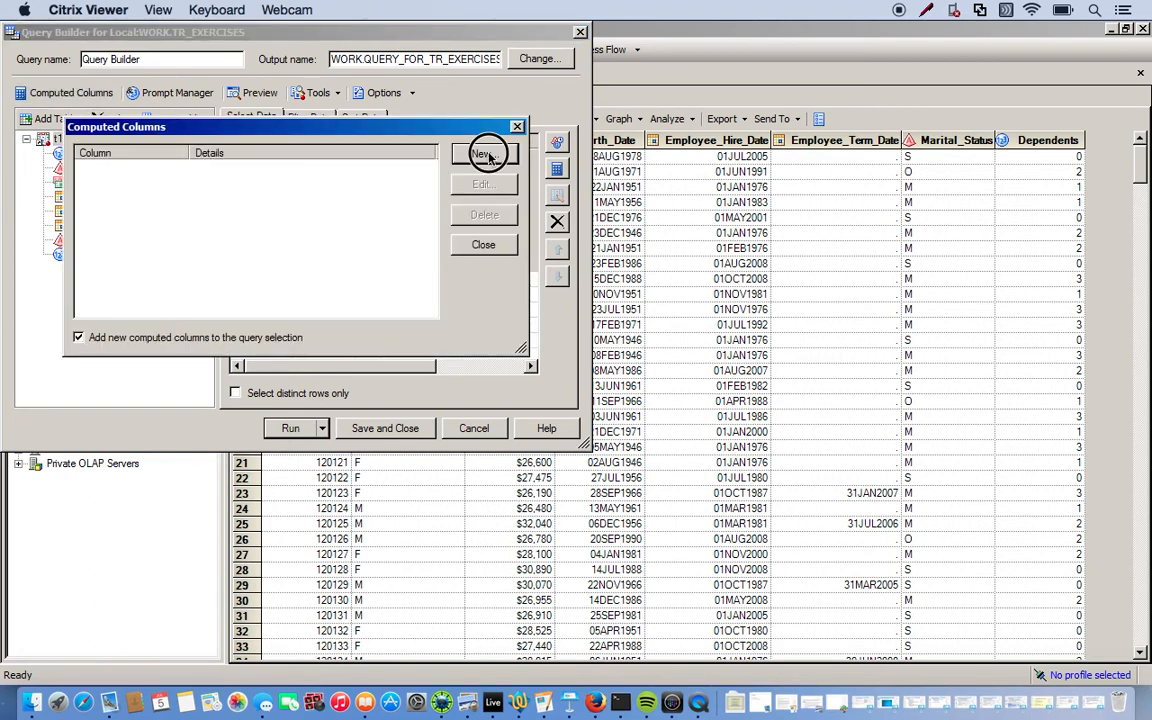
pyautogui.click(78, 157)
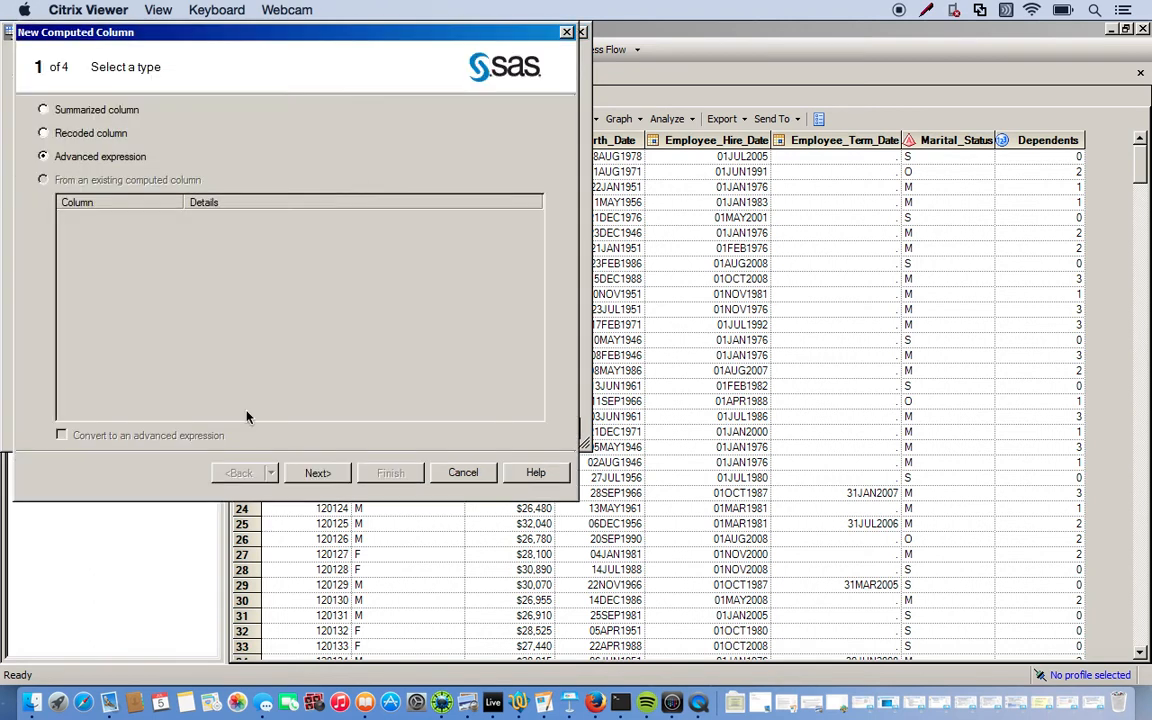
pyautogui.click(318, 473)
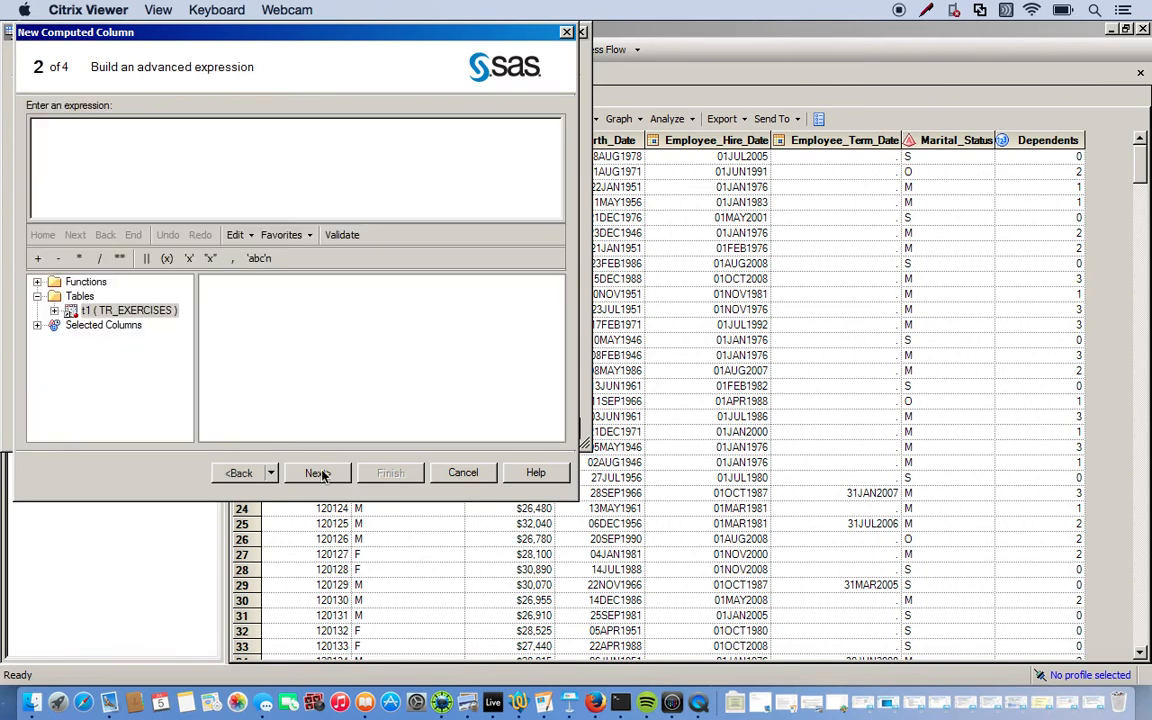
pyautogui.click(140, 178)
pyautogui.click(54, 311)
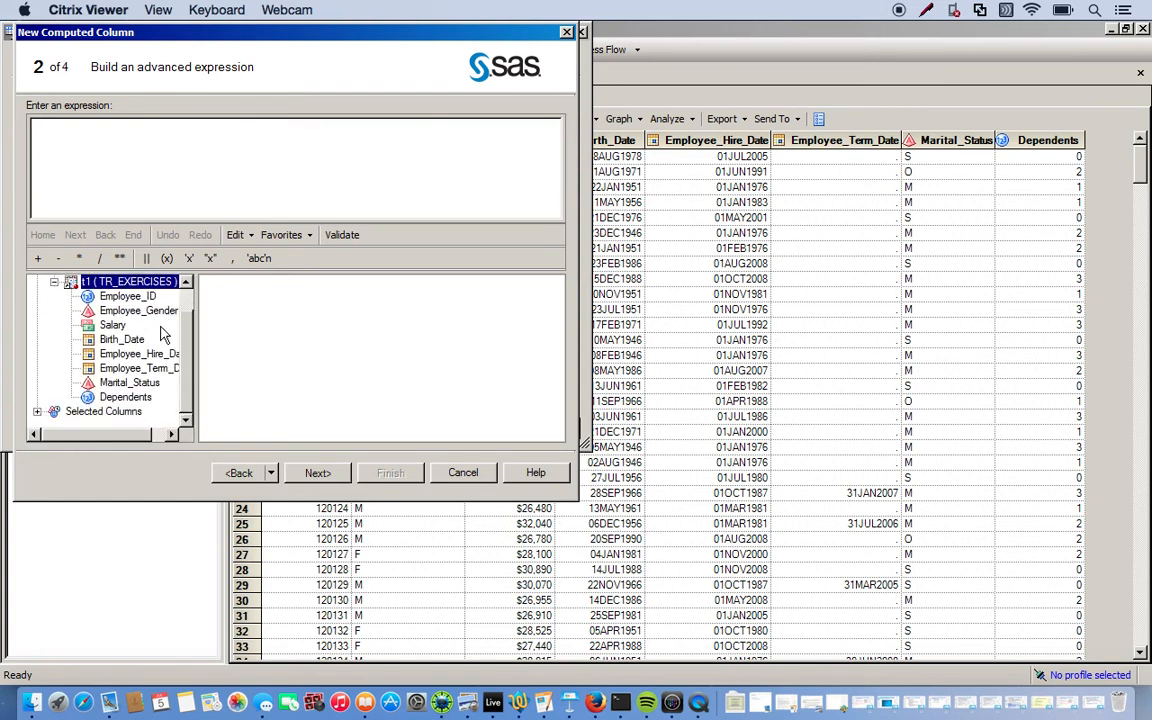
# Enter the expression t1.Salary*.08 and name the computed column Bonus
pyautogui.doubleClick(110, 326)
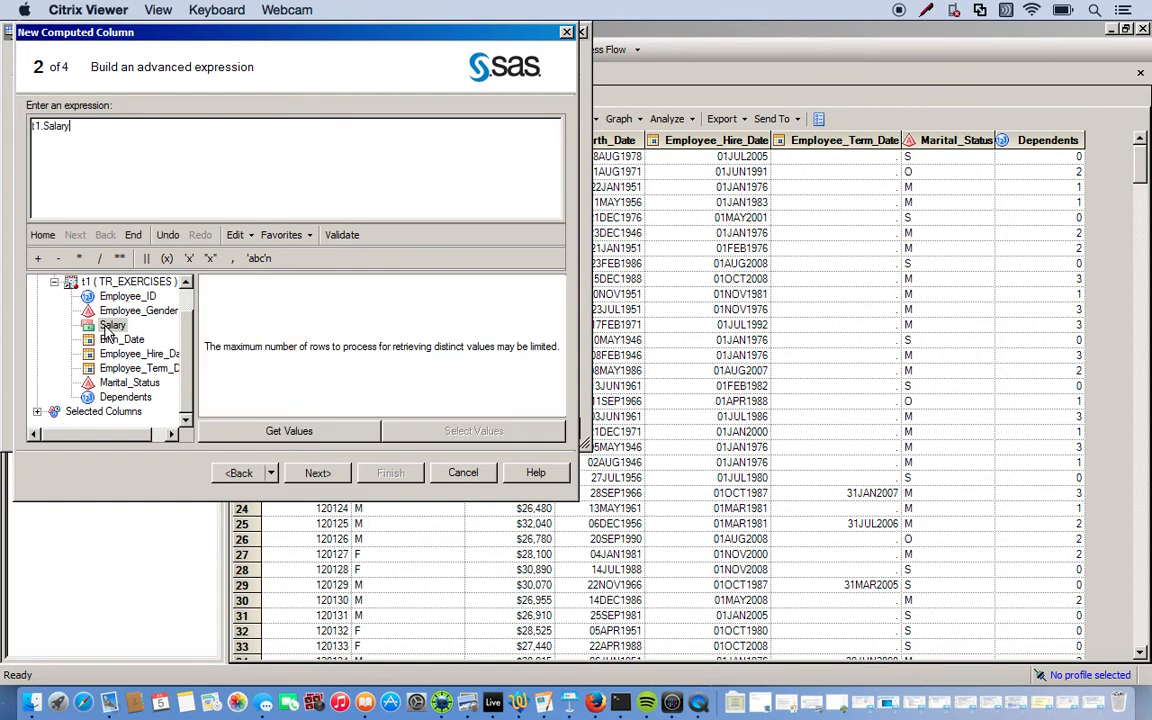
pyautogui.write('*.08')
pyautogui.click(317, 474)
pyautogui.write('Bonus')
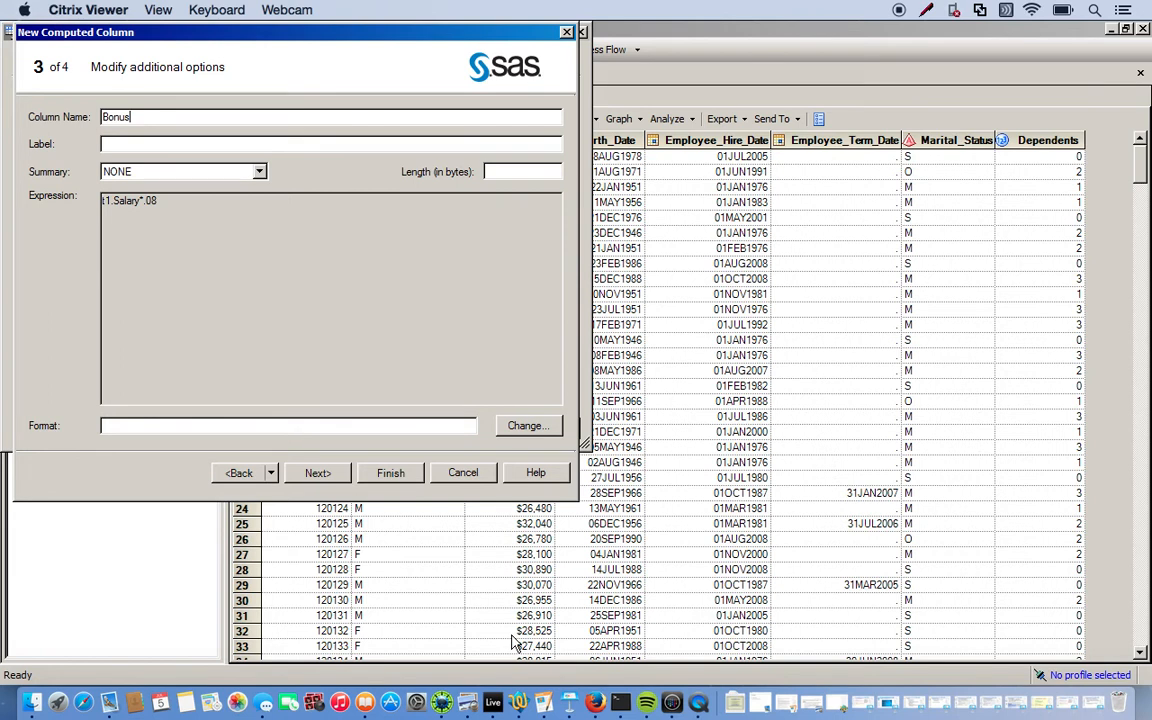
# Give Bonus the currency format DOLLAR8. and finish creating the column
pyautogui.click(520, 425)
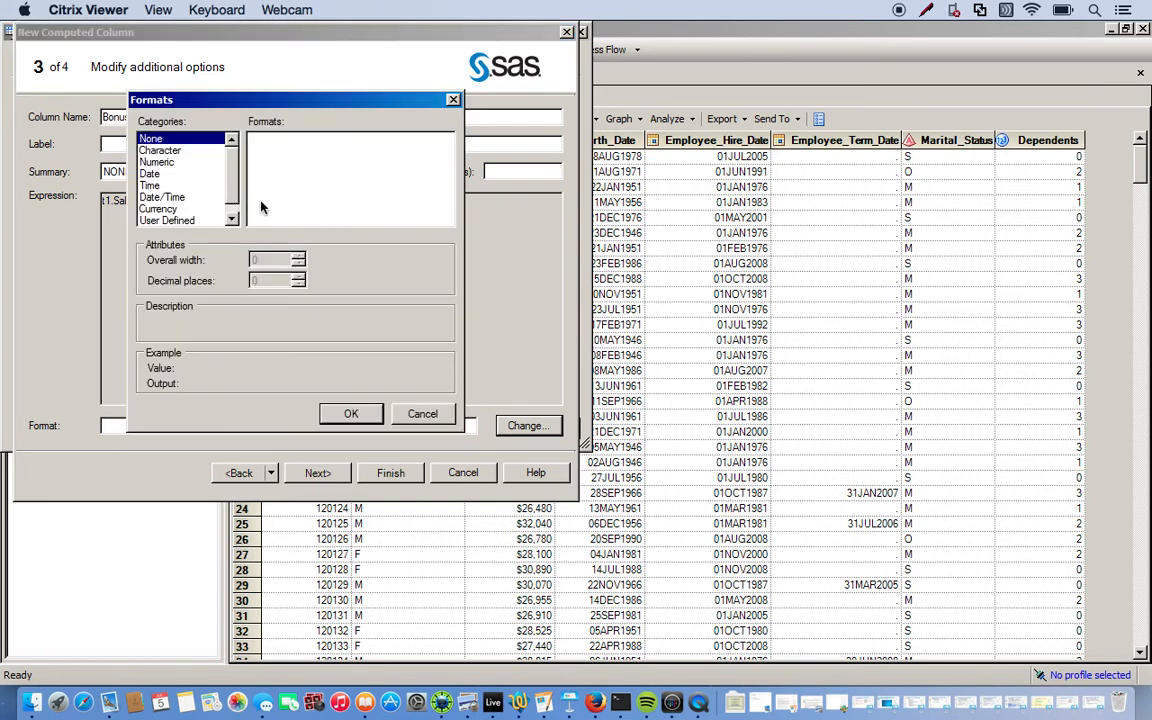
pyautogui.click(158, 211)
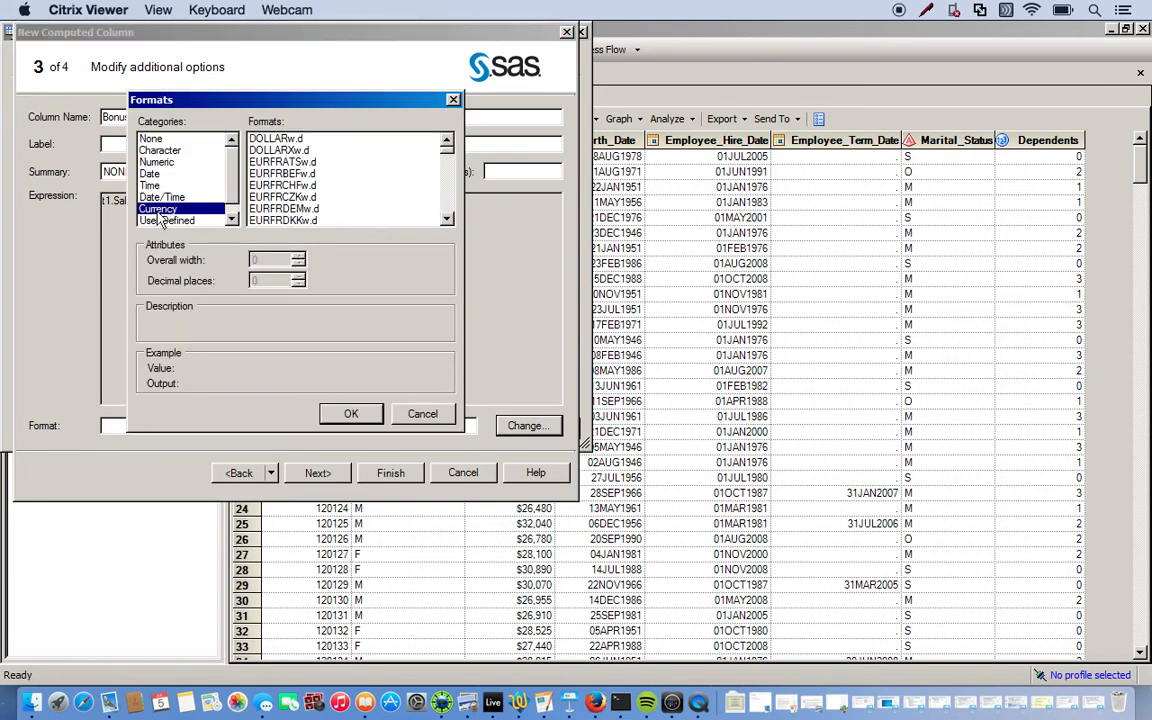
pyautogui.click(288, 140)
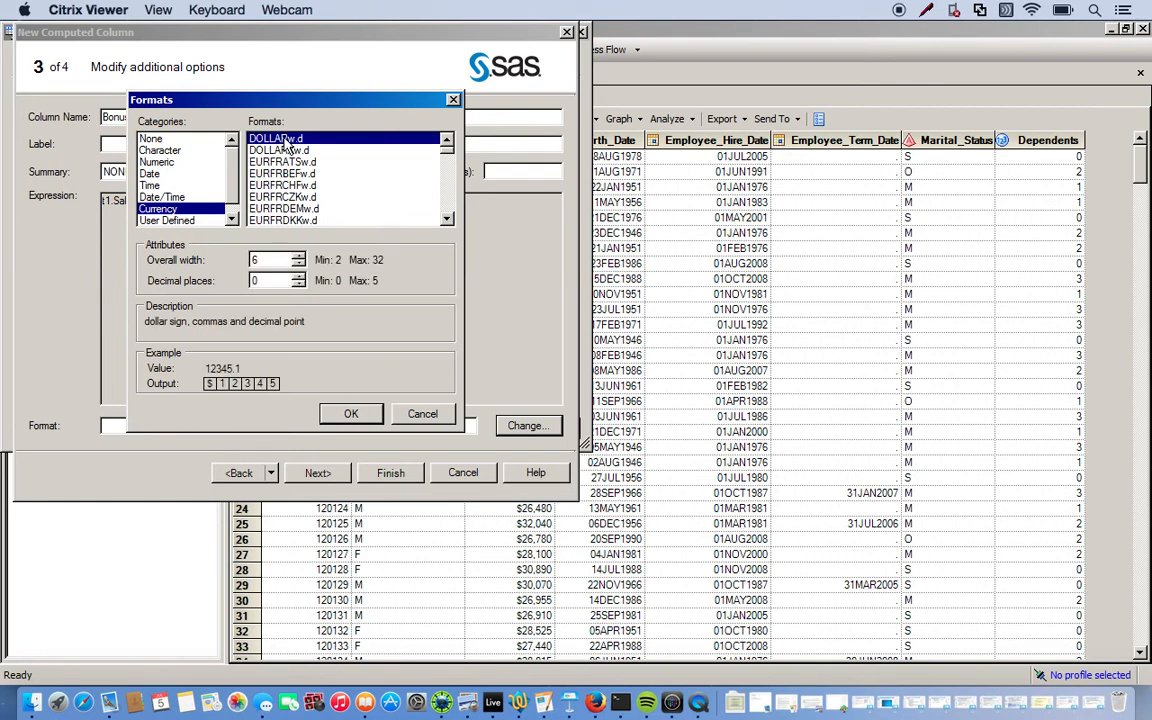
pyautogui.click(298, 256)
pyautogui.click(298, 256)
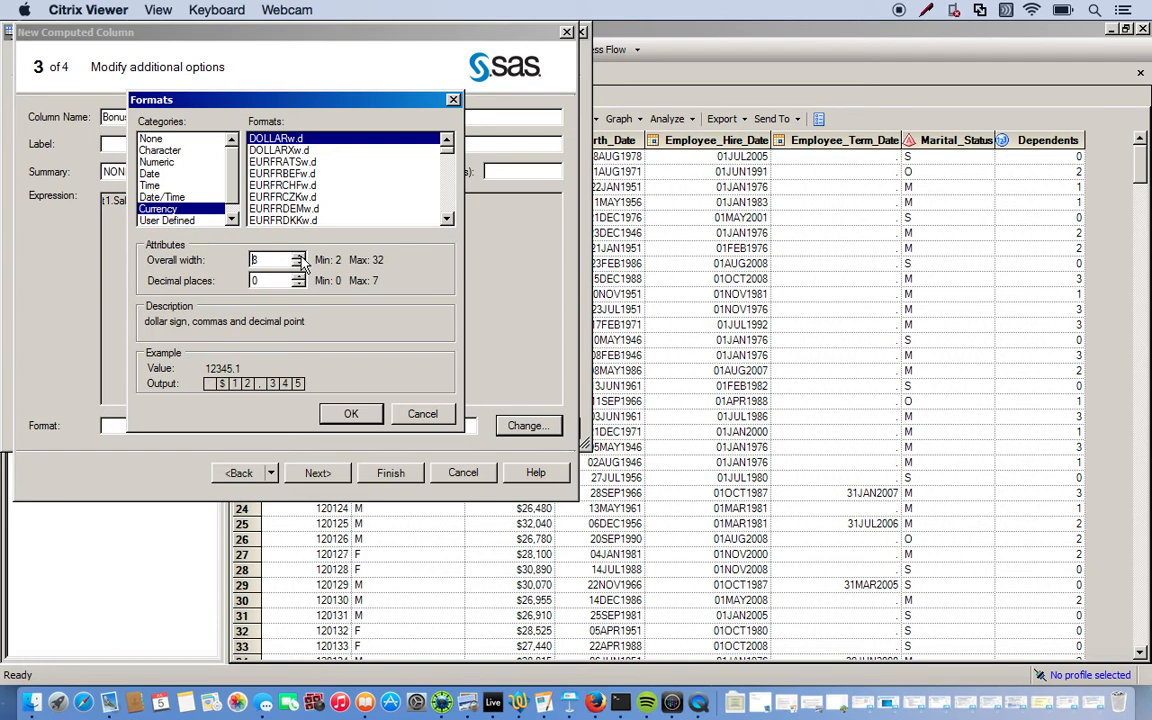
pyautogui.click(348, 410)
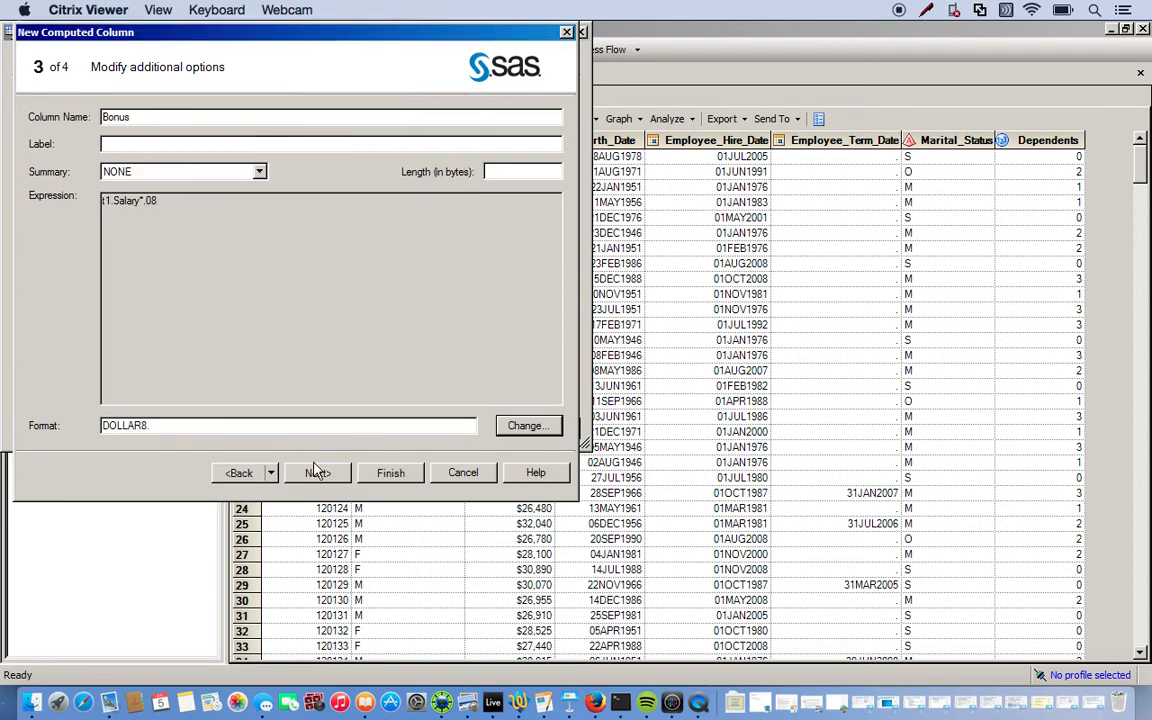
pyautogui.click(386, 474)
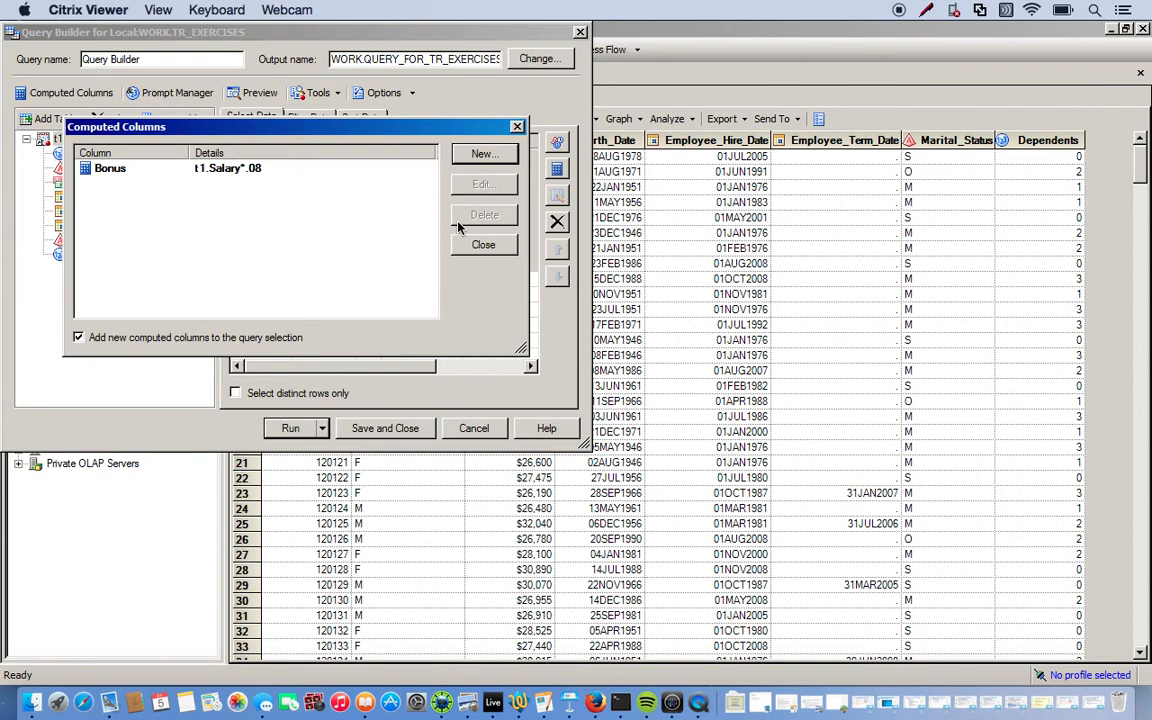
# Run the query and compare Salary with Bonus, e.g. $13,043 on a $163,040 salary
pyautogui.click(483, 244)
pyautogui.click(290, 429)
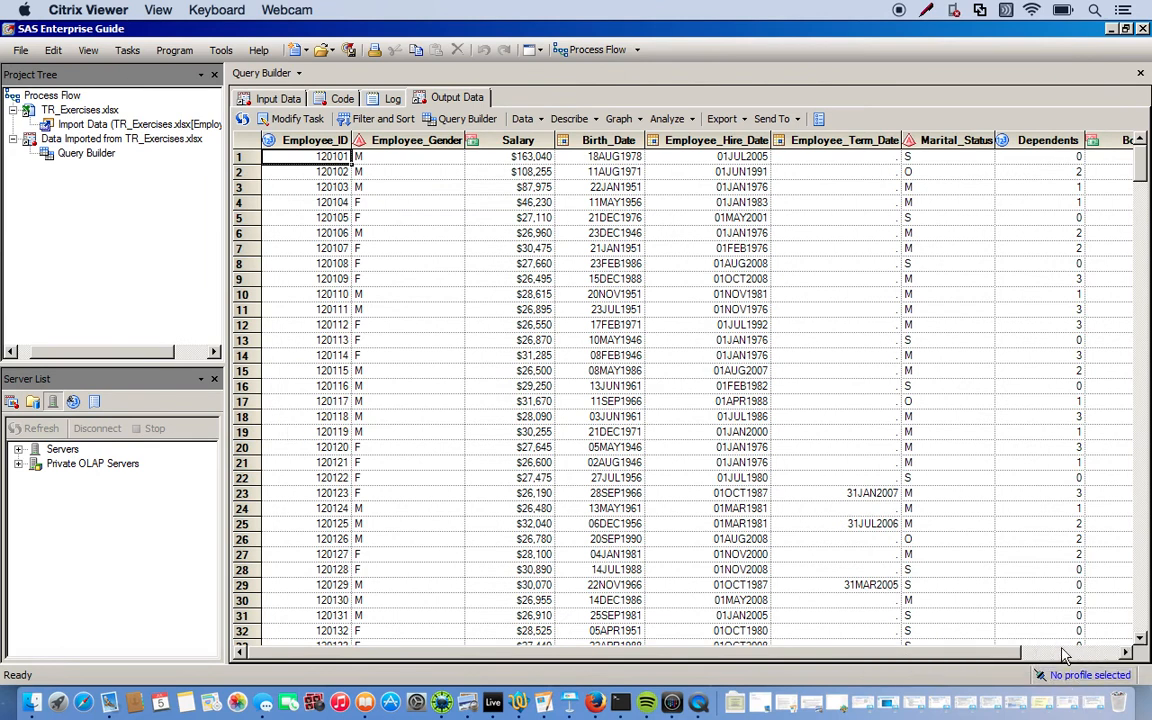
pyautogui.click(1092, 654)
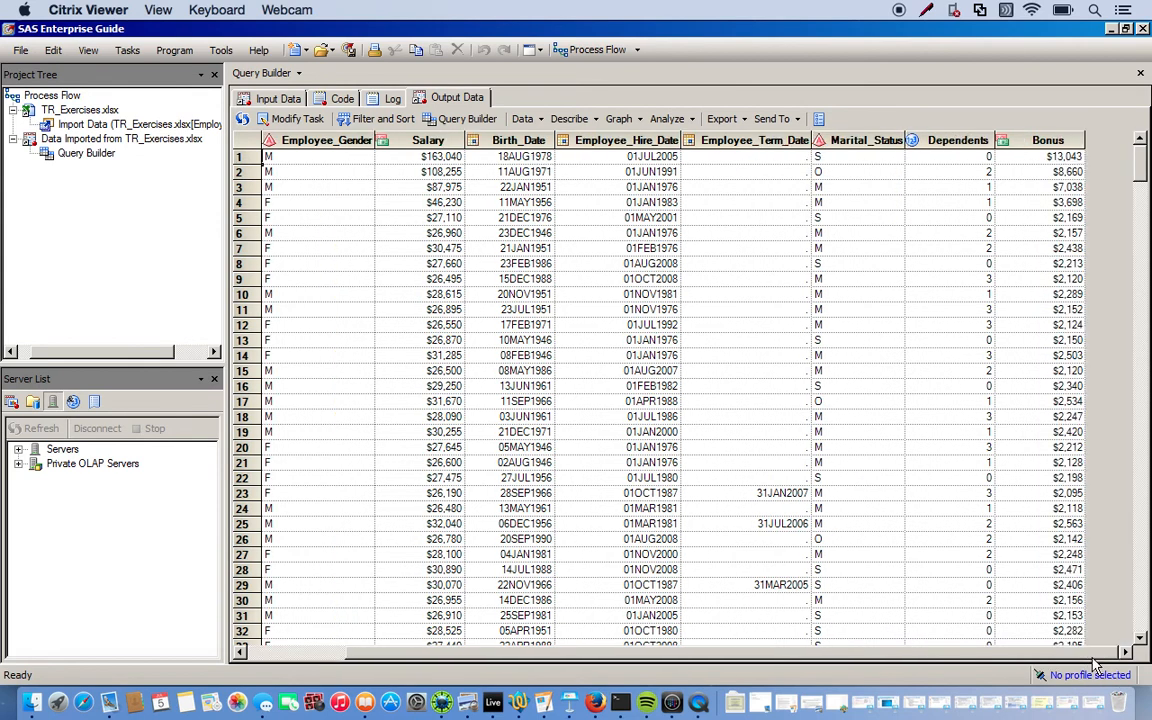
pyautogui.click(1027, 137)
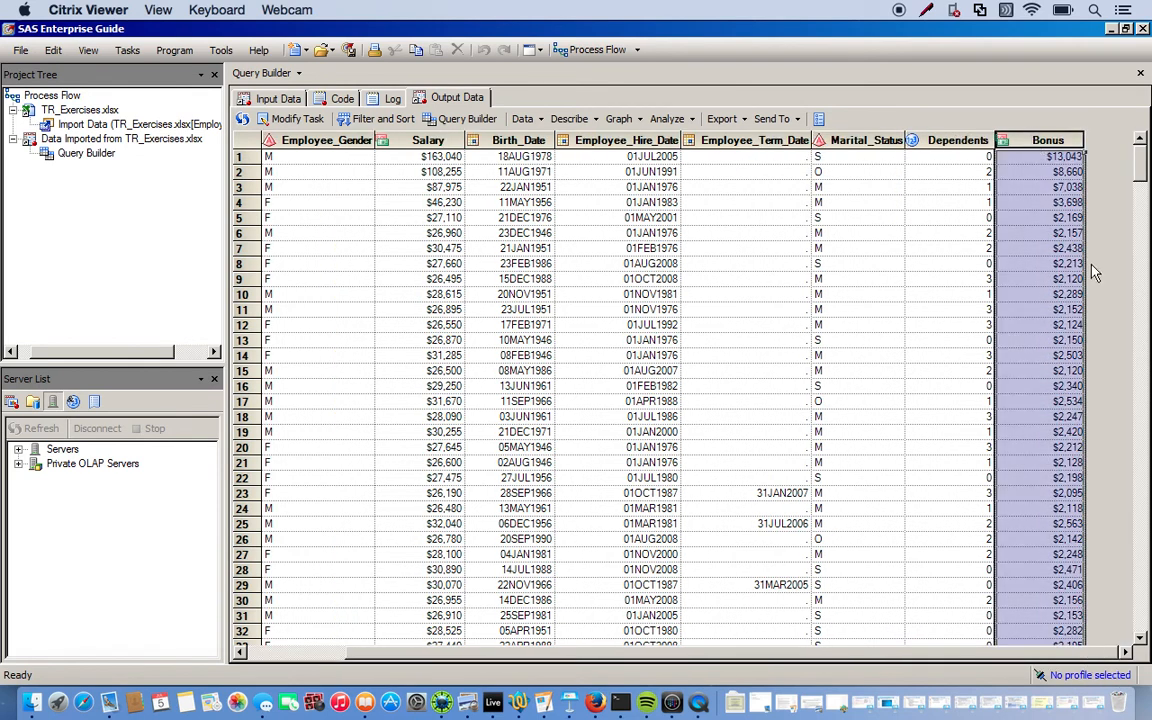
pyautogui.click(1040, 187)
pyautogui.click(416, 141)
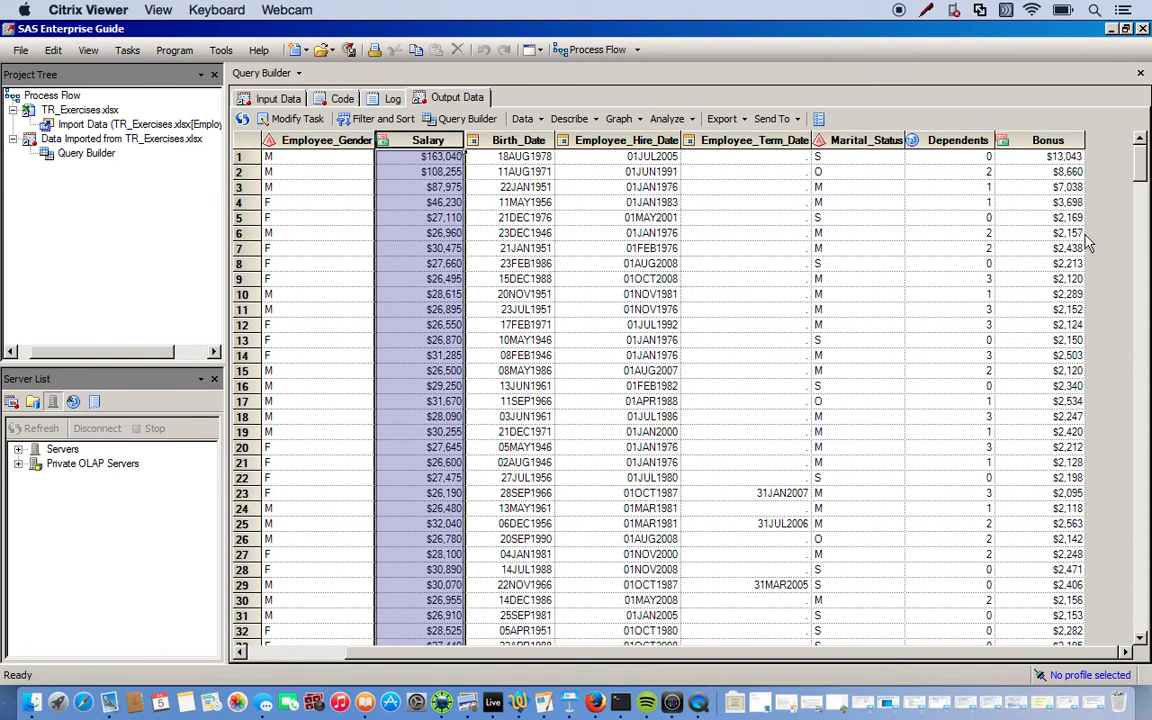
pyautogui.click(1038, 138)
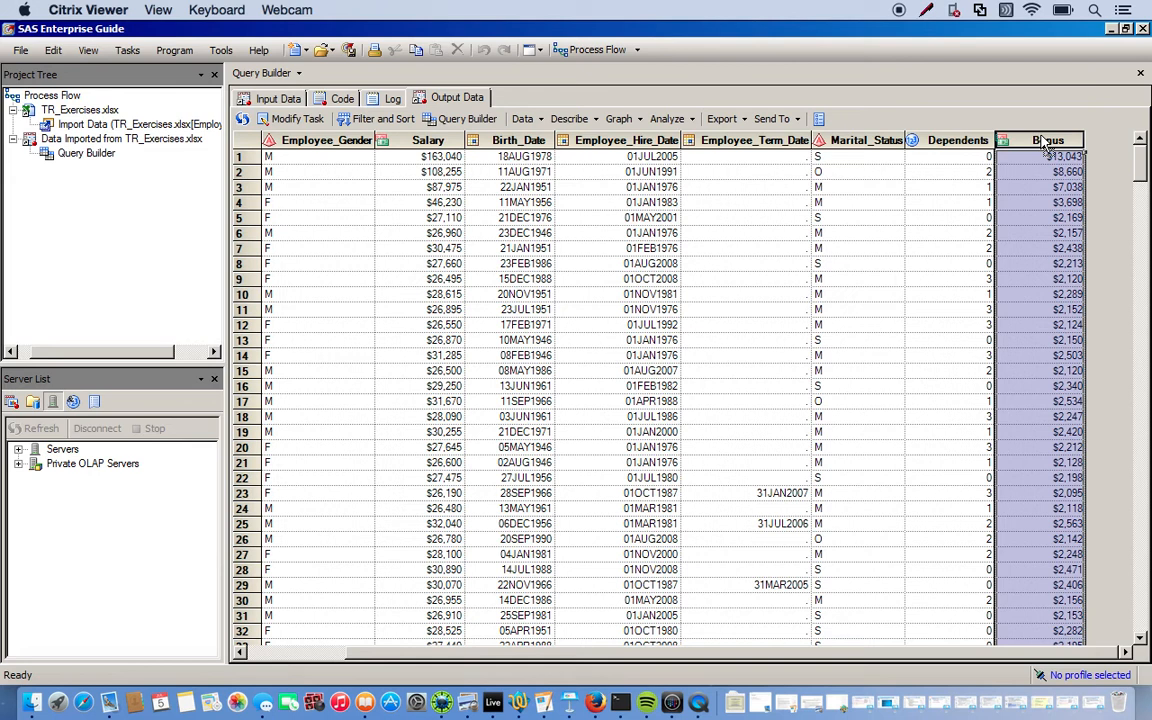
# Start a new computed column based on the existing Bonus expression
pyautogui.click(295, 123)
pyautogui.click(87, 95)
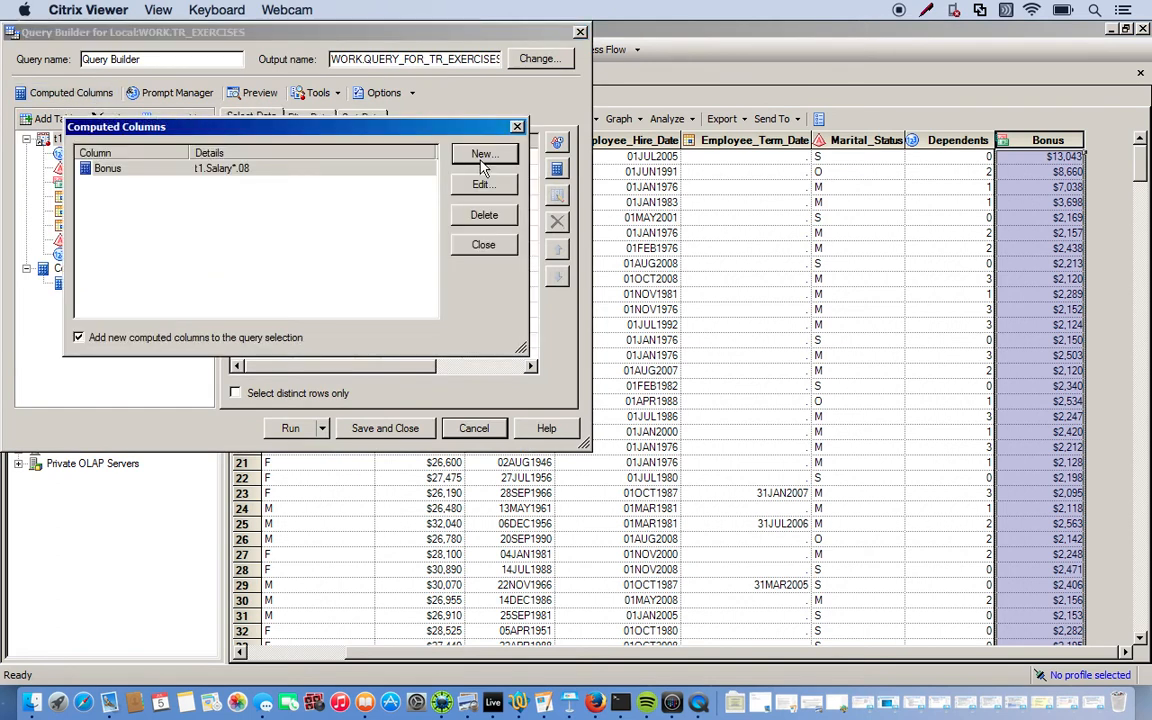
pyautogui.click(481, 156)
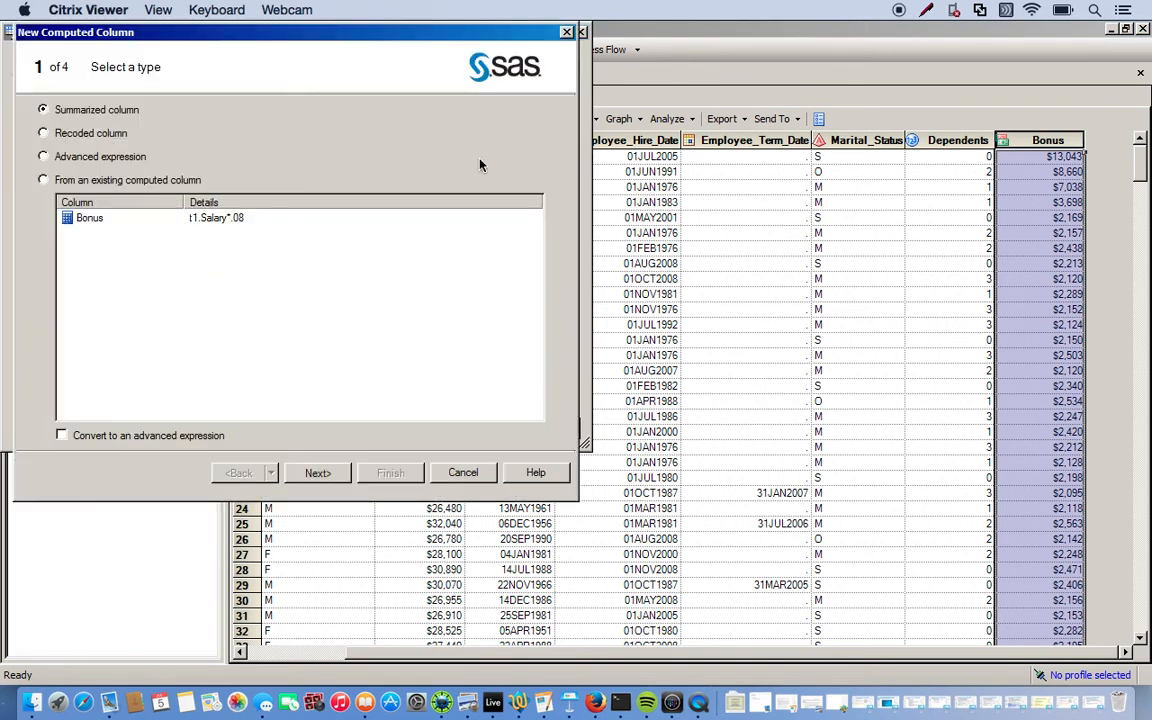
pyautogui.click(43, 180)
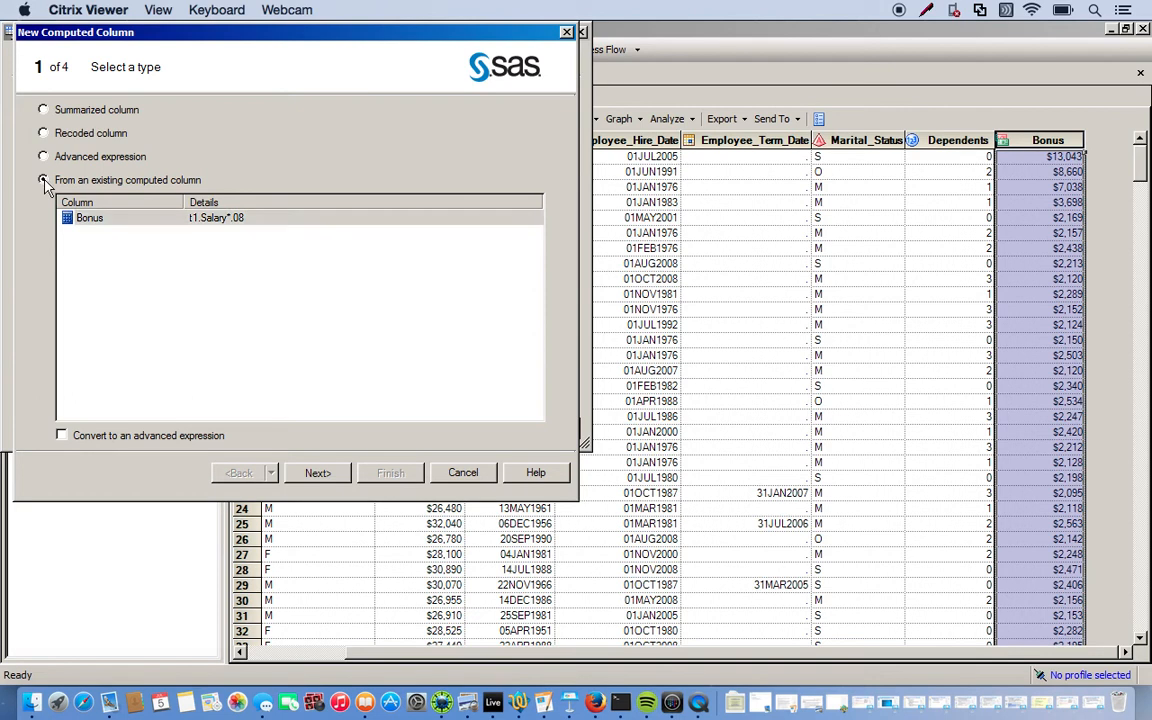
pyautogui.click(318, 473)
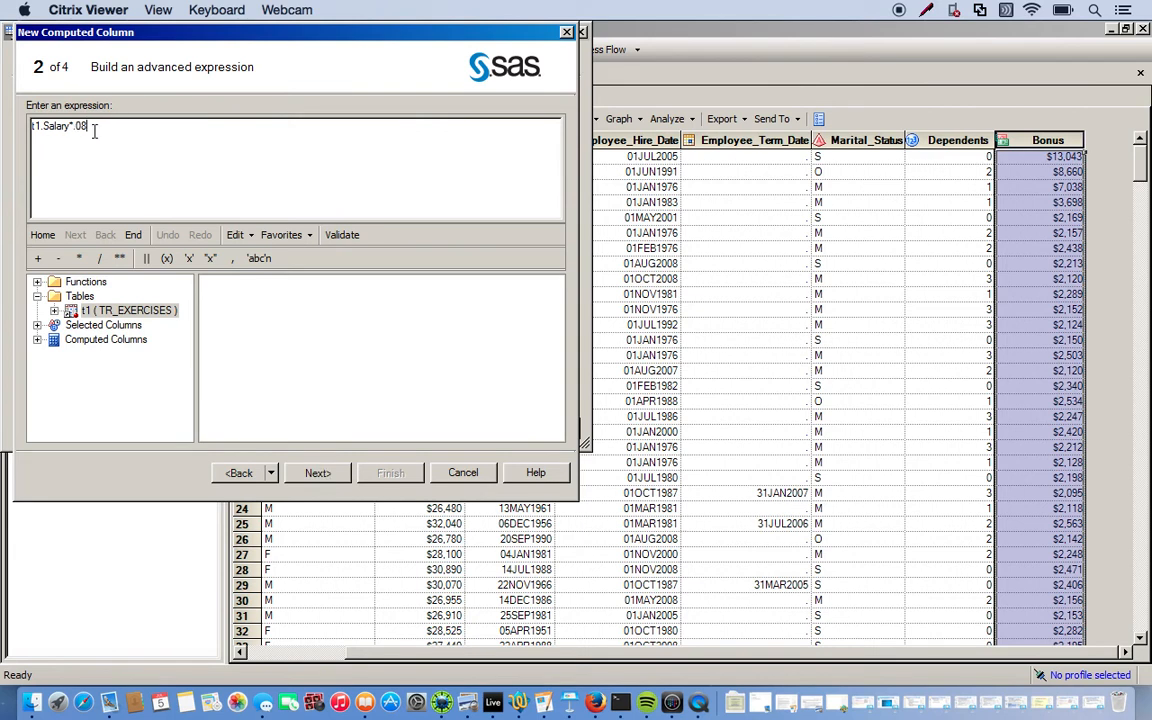
# Append +t1.Salary to the expression, name the column New_Salary, and finish
pyautogui.write('+')
pyautogui.click(54, 310)
pyautogui.doubleClick(110, 340)
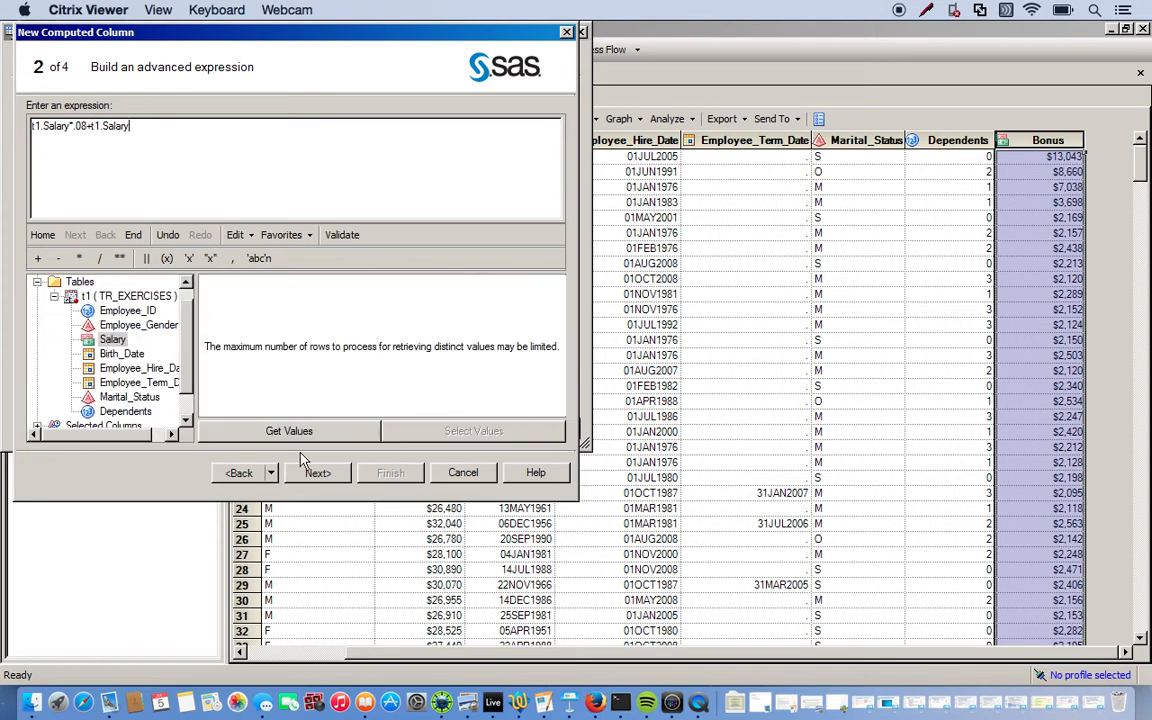
pyautogui.click(316, 472)
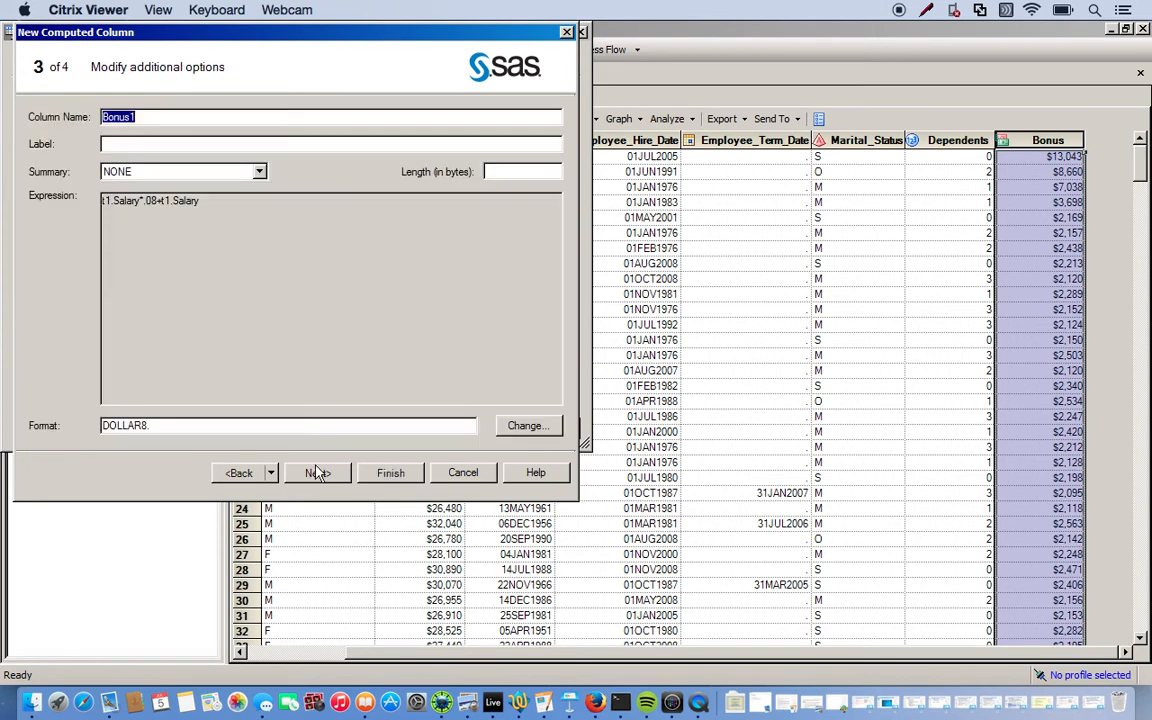
pyautogui.click(316, 472)
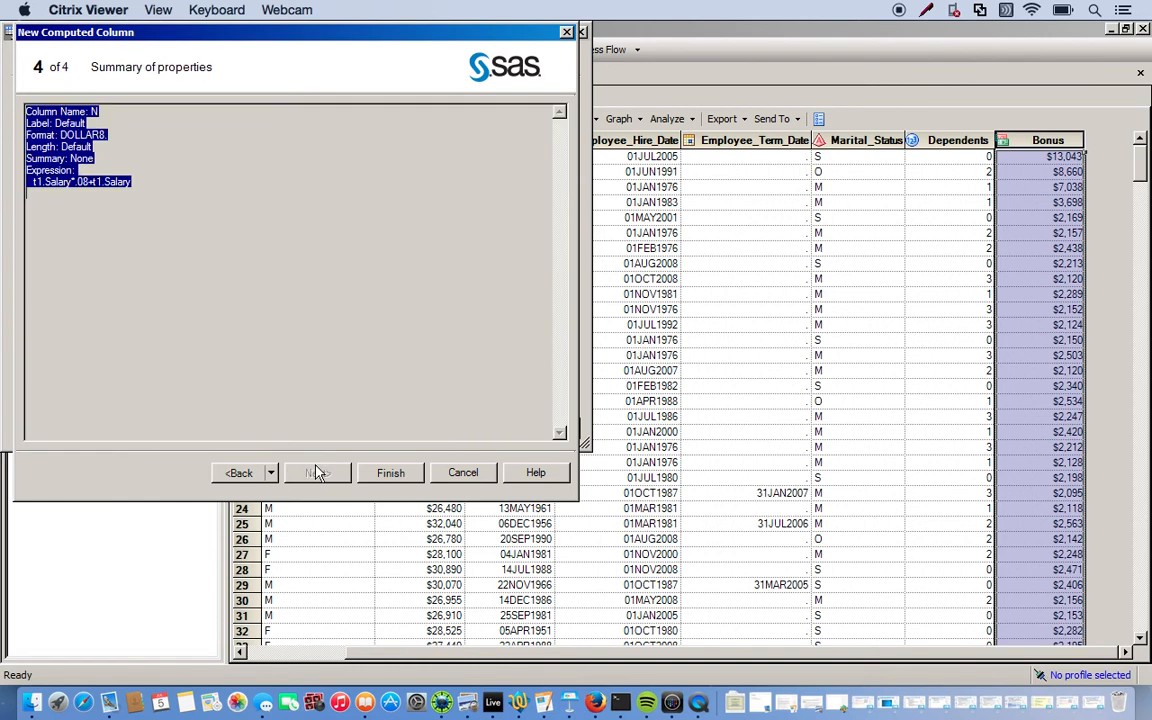
pyautogui.click(240, 472)
pyautogui.write('New_')
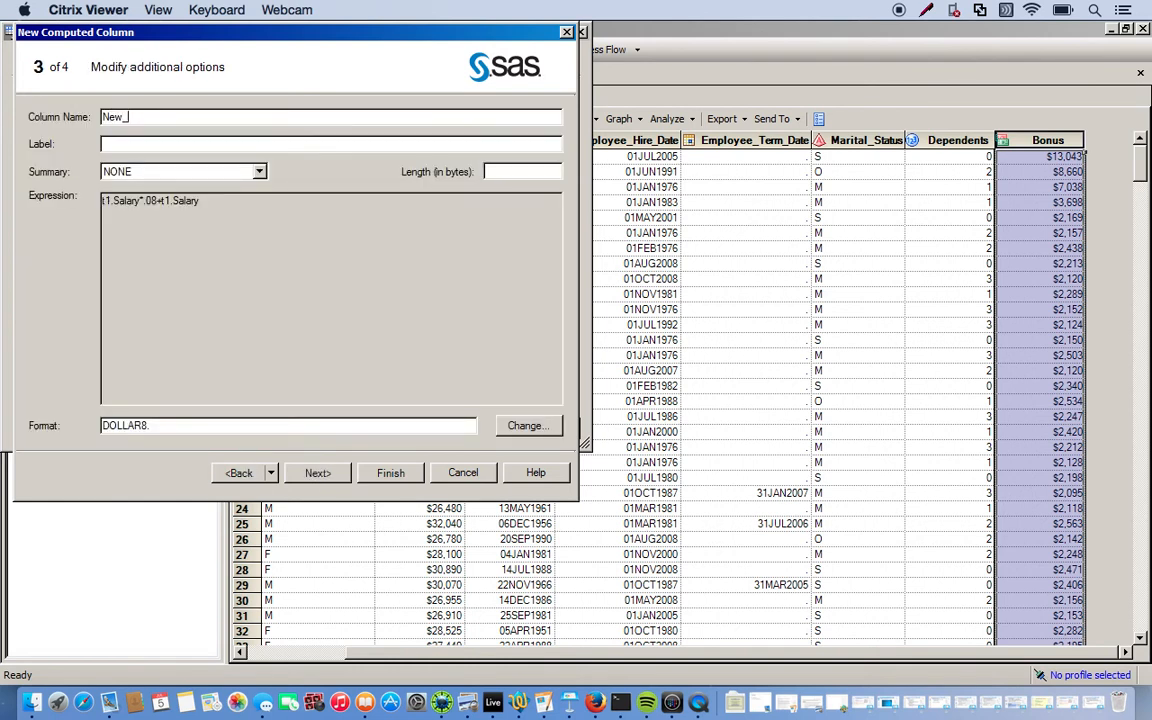
pyautogui.write('Salary')
pyautogui.click(381, 476)
pyautogui.click(483, 244)
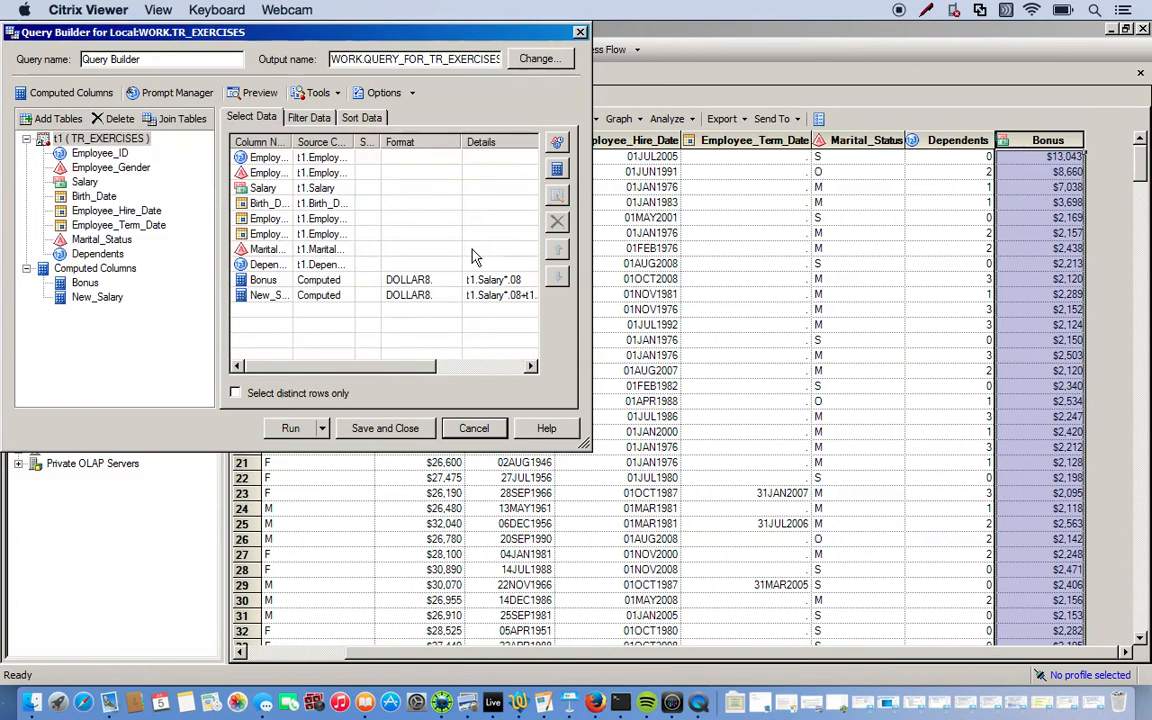
# Rerun the query, replacing results, and inspect New_Salary beside Bonus ($176,083 in row 1)
pyautogui.click(305, 430)
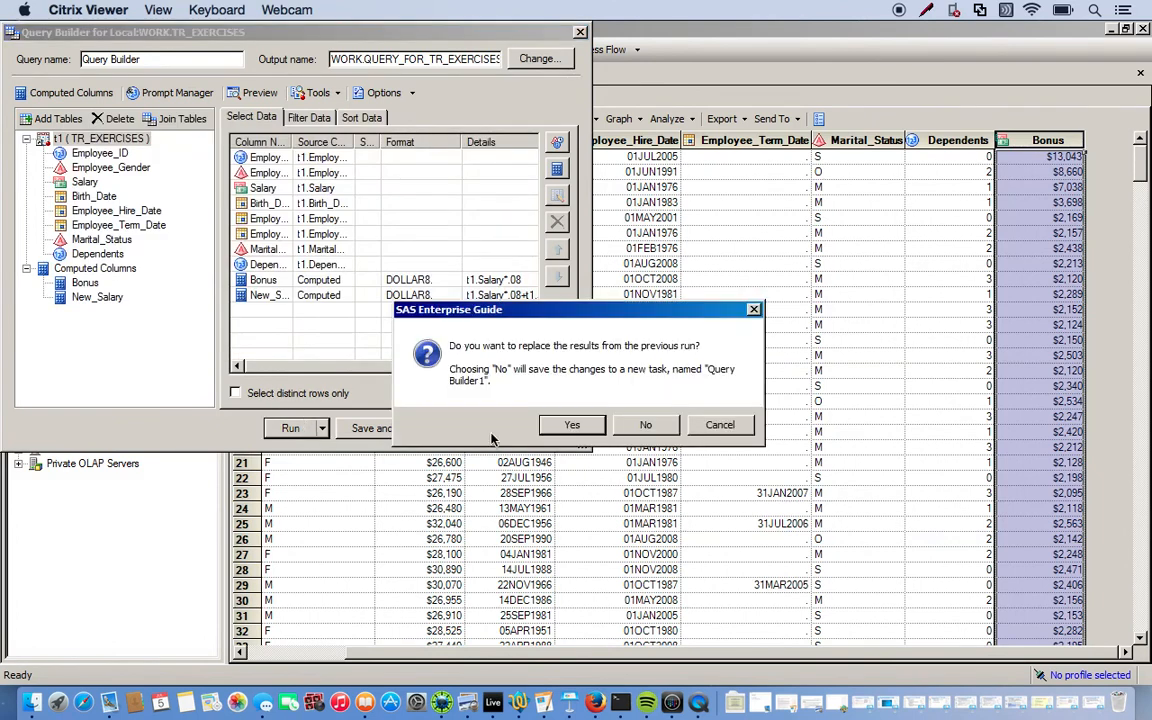
pyautogui.click(572, 425)
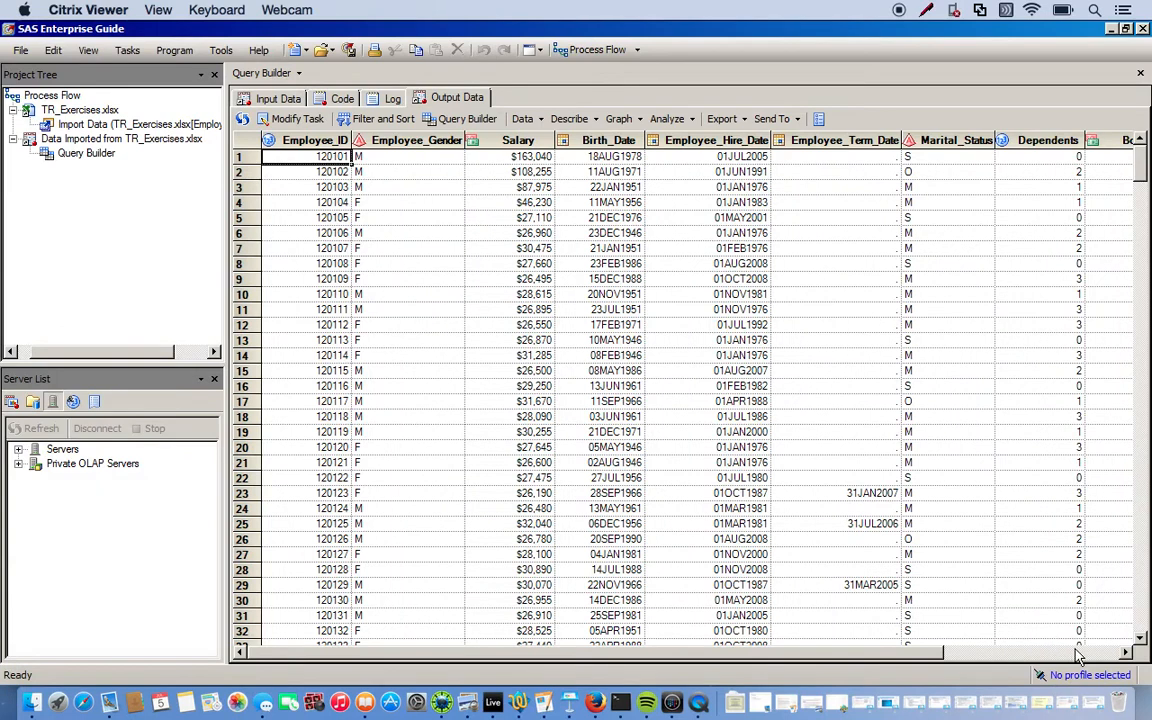
pyautogui.click(1078, 655)
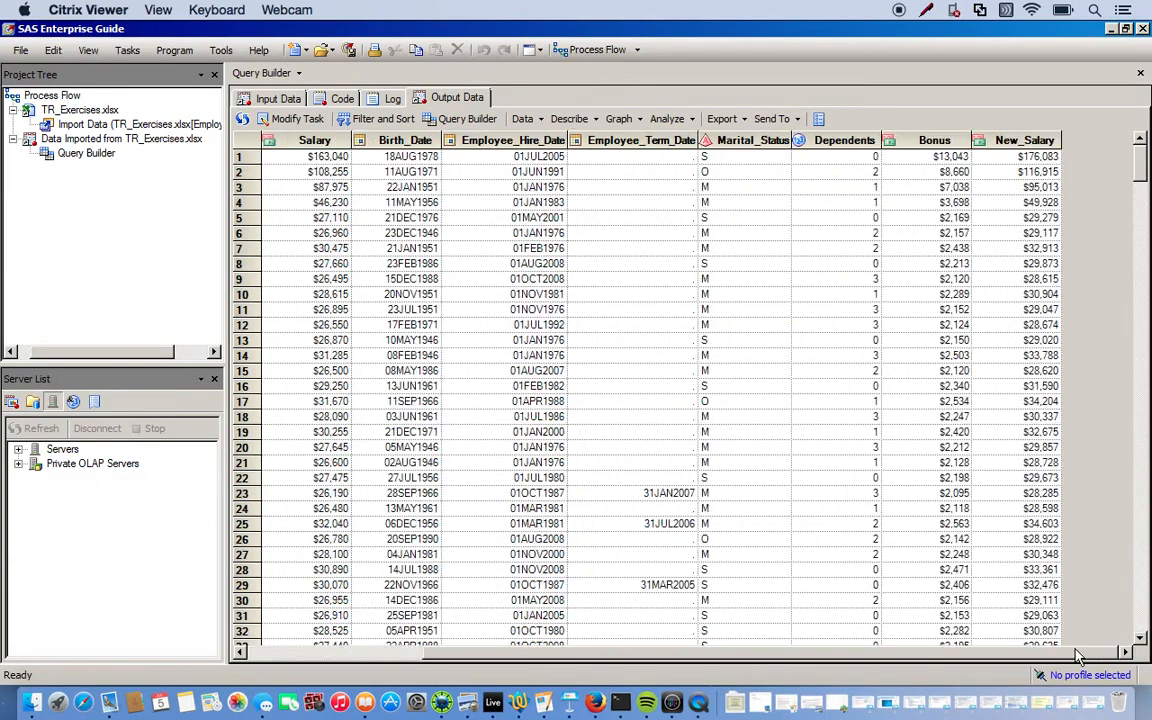
pyautogui.click(930, 142)
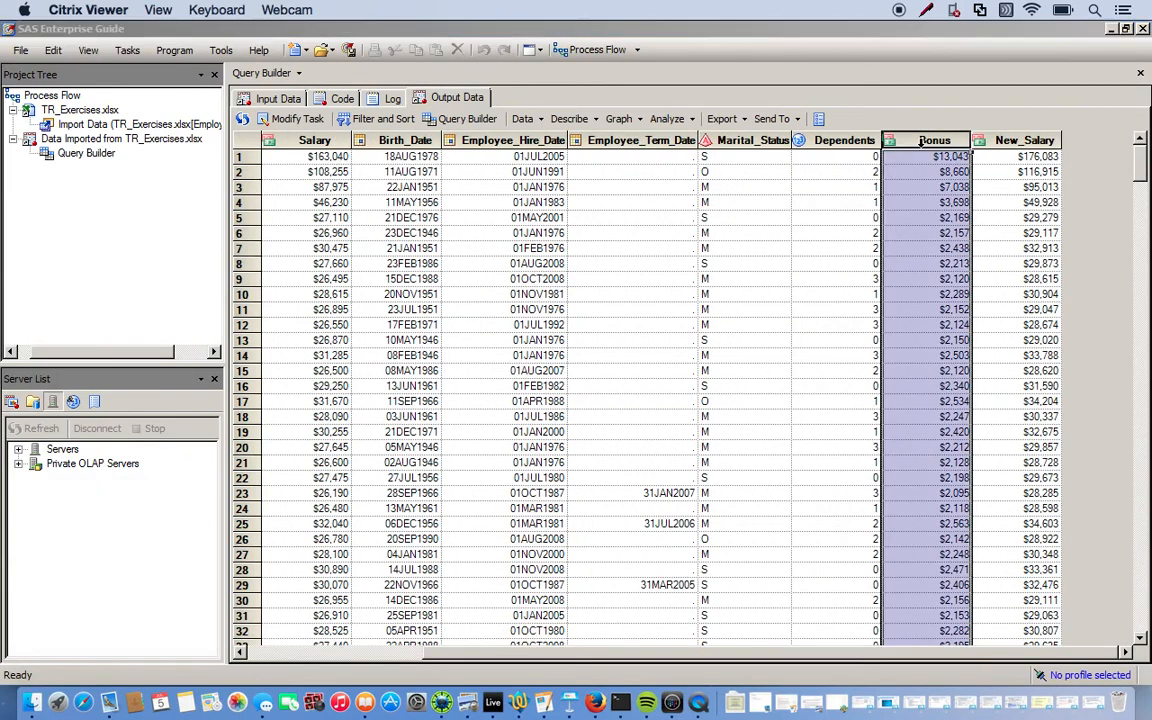
pyautogui.click(1012, 142)
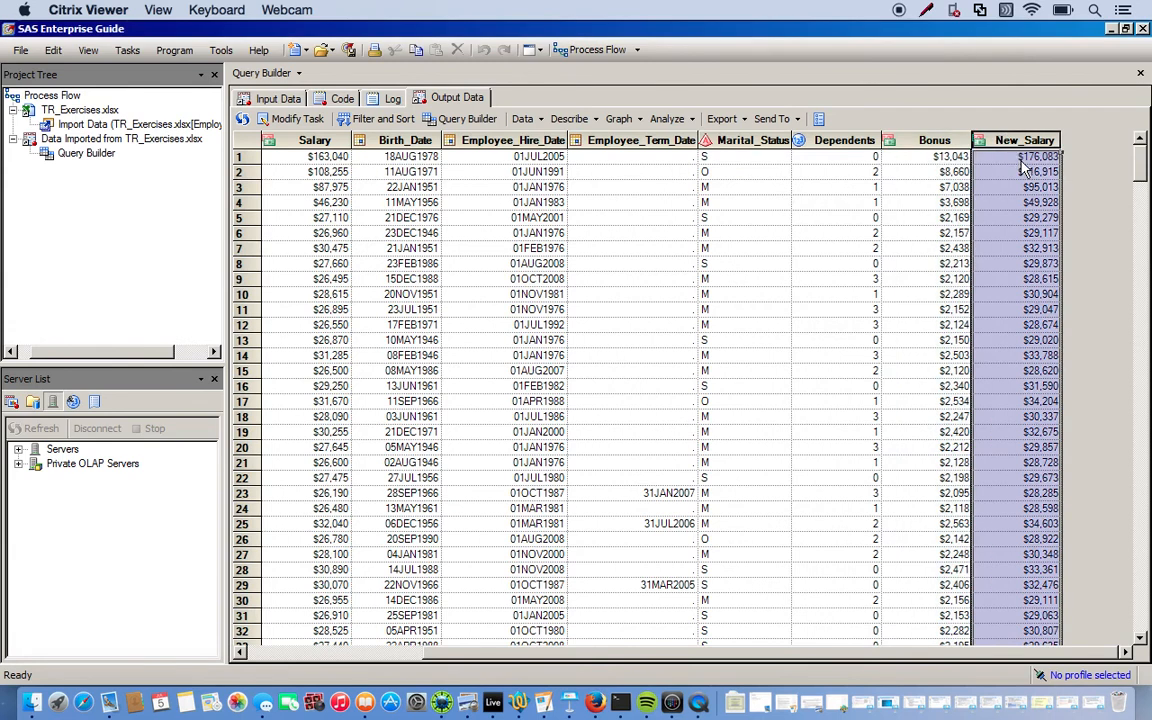
pyautogui.click(1021, 158)
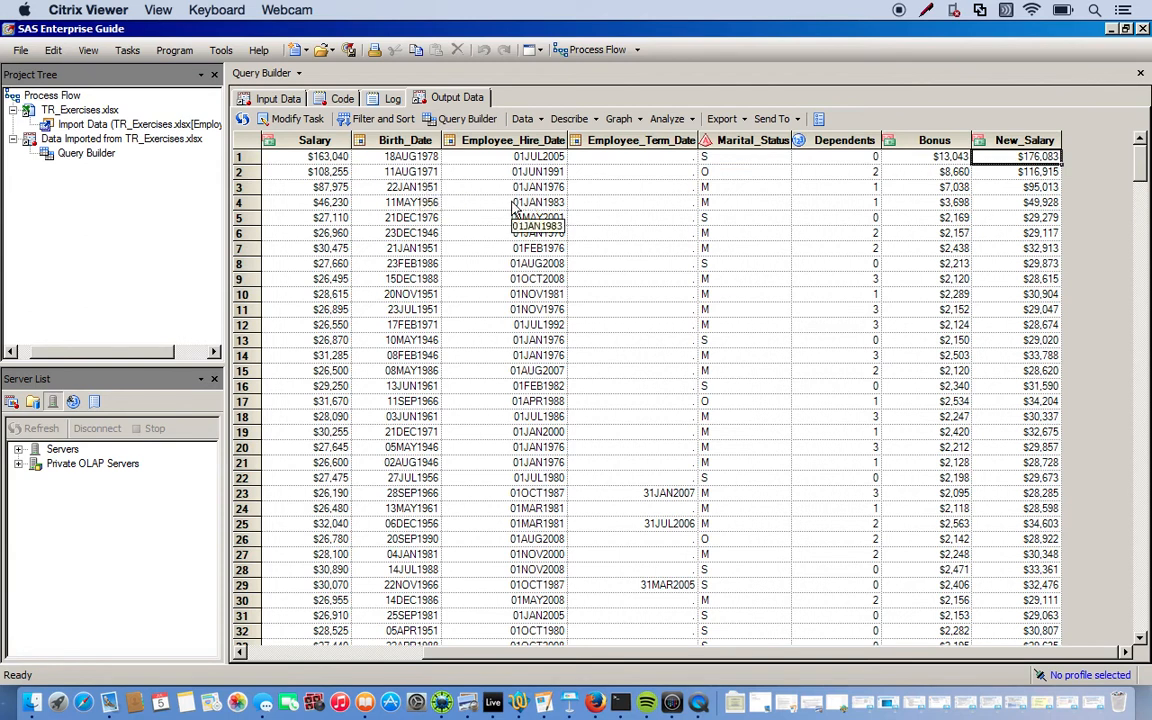
# Start another new computed column using an advanced expression
pyautogui.click(290, 119)
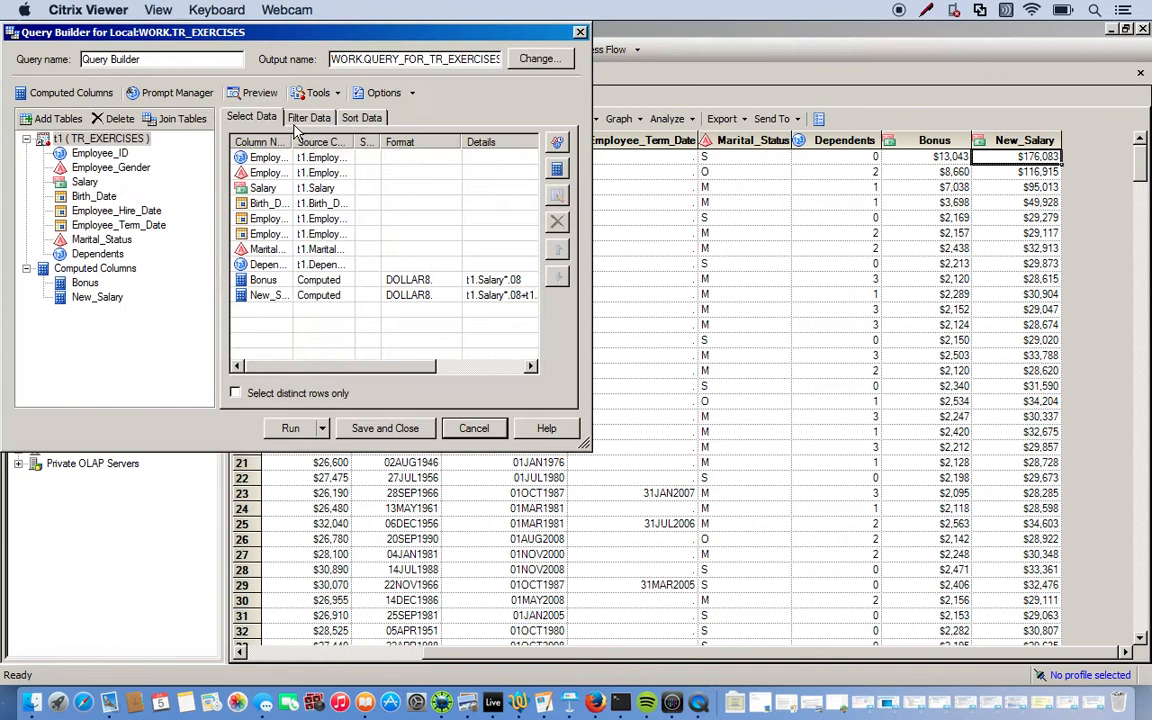
pyautogui.click(57, 95)
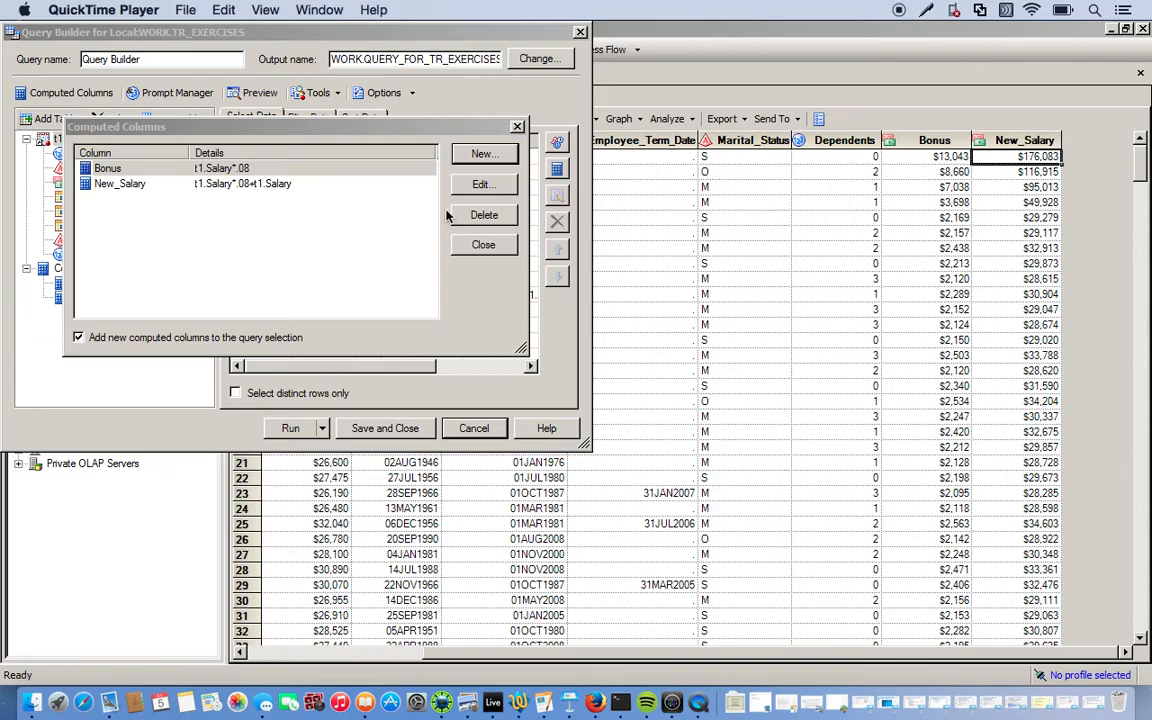
pyautogui.click(488, 158)
pyautogui.click(60, 155)
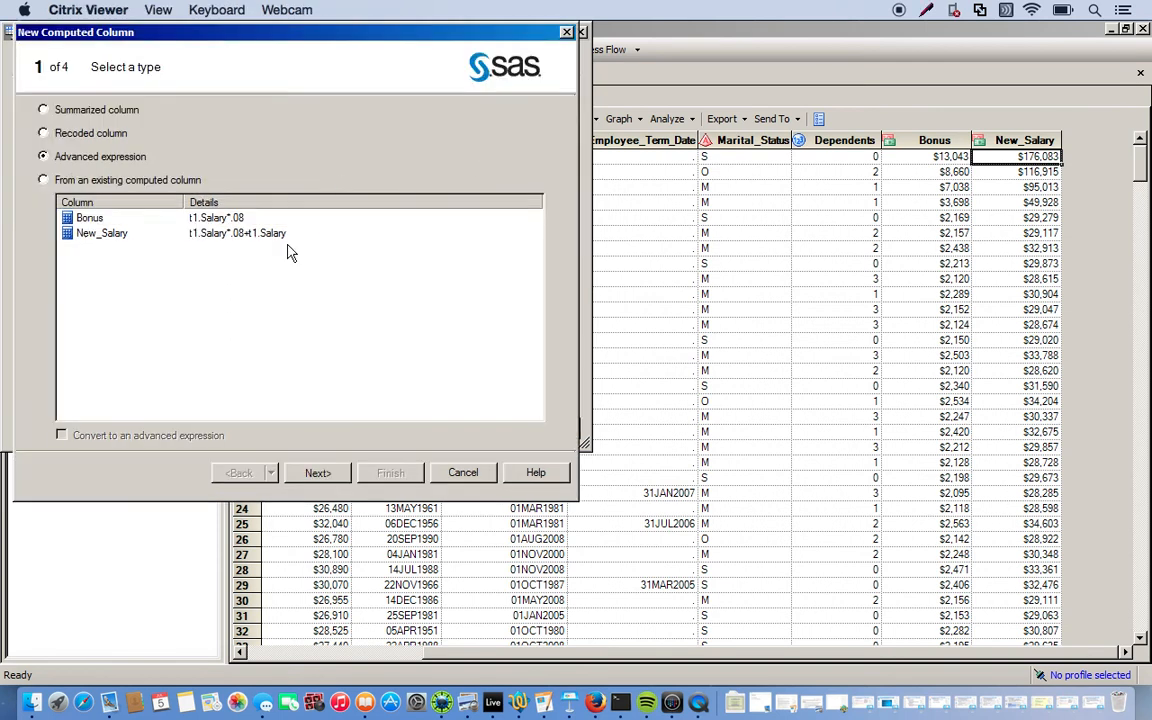
pyautogui.click(330, 477)
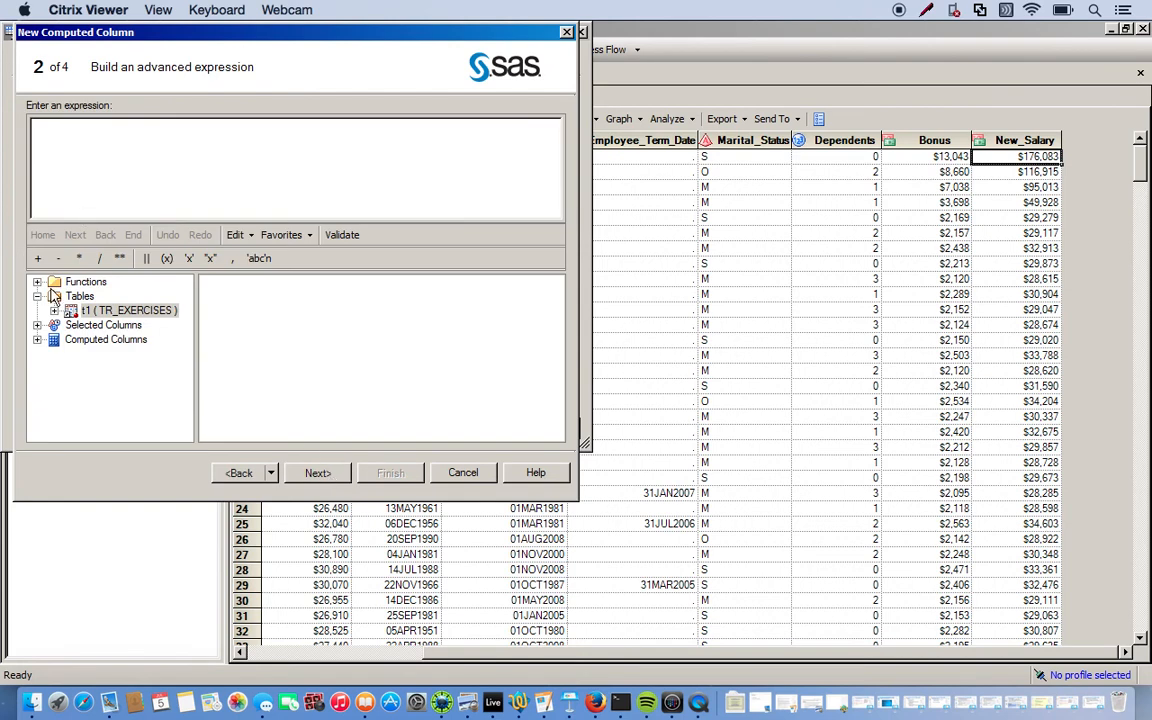
# Expand the Functions list and browse it by letter toward the date functions
pyautogui.click(37, 282)
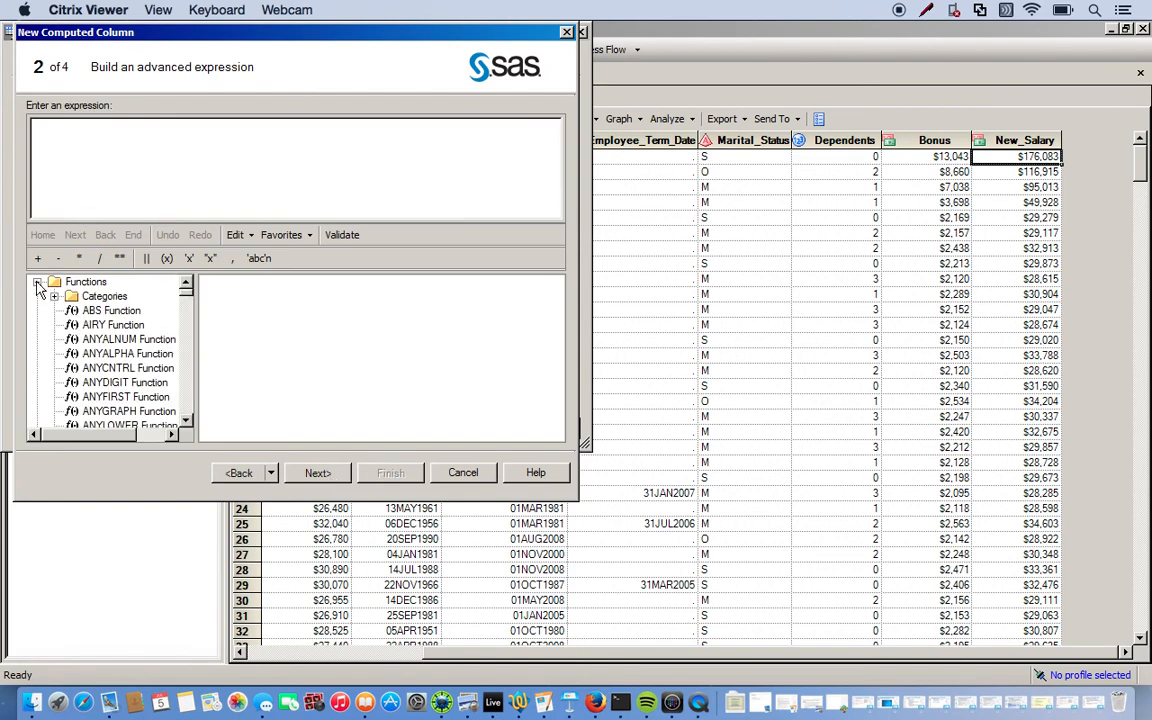
pyautogui.click(88, 341)
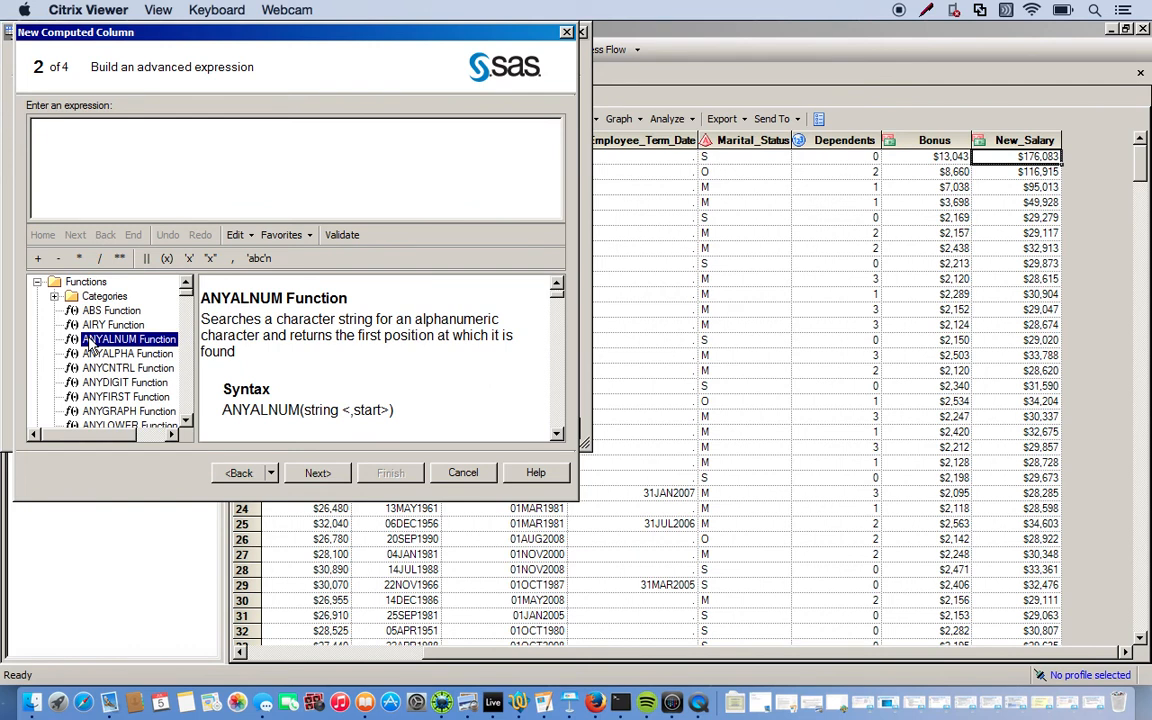
pyautogui.press('d')
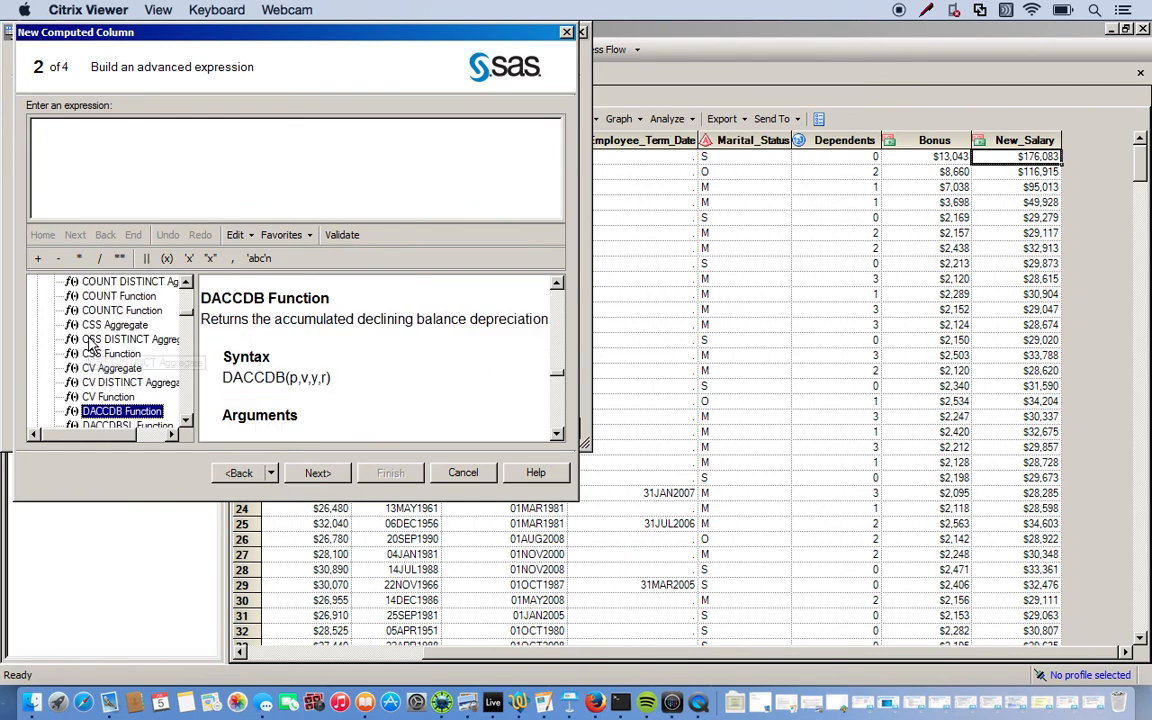
pyautogui.press('a')
pyautogui.press('t')
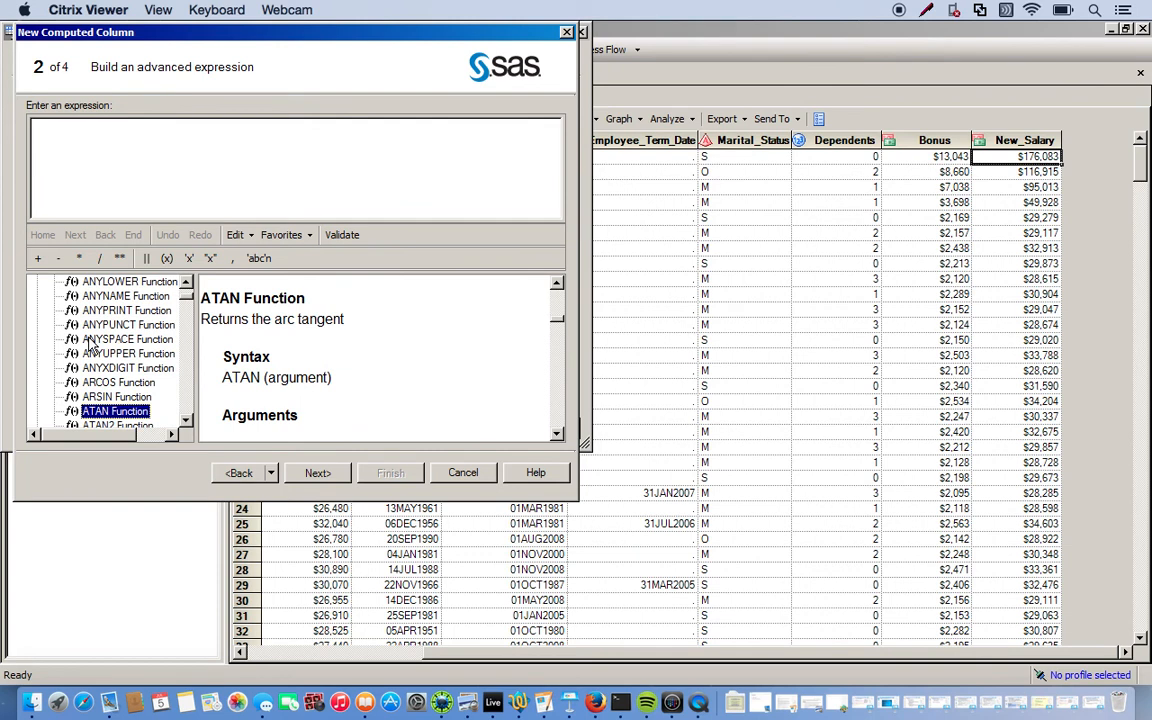
# Jump to the DATDIF function with 'dat' and insert its template into the expression
pyautogui.write('dat')
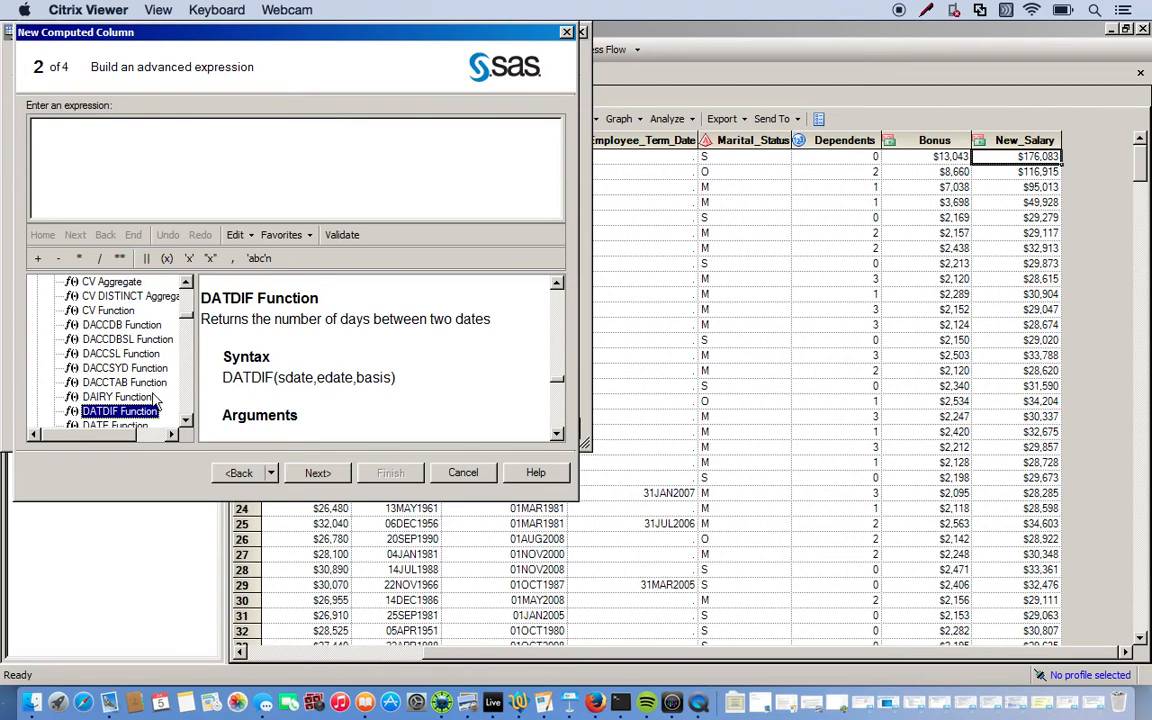
pyautogui.doubleClick(120, 411)
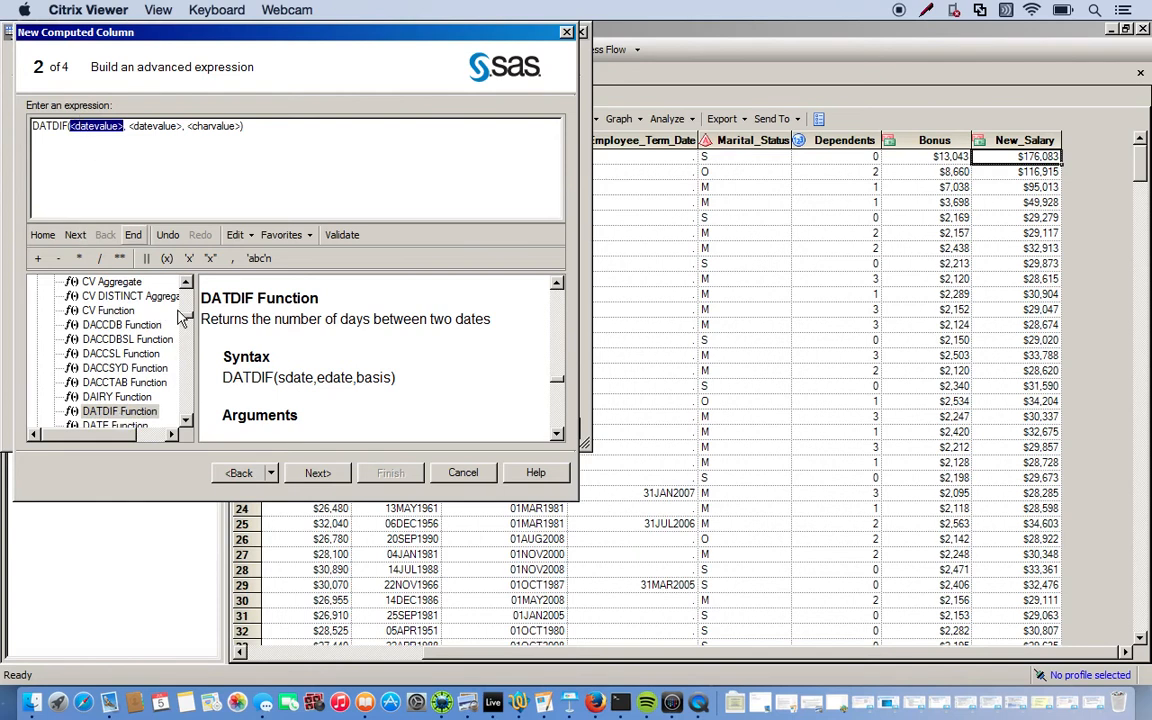
# Complete the expression as DATDIF(t1.Birth_Date, t1.Employee_Hire_Date, 'actual')/365 and continue
pyautogui.scroll(-20, 155, 303)
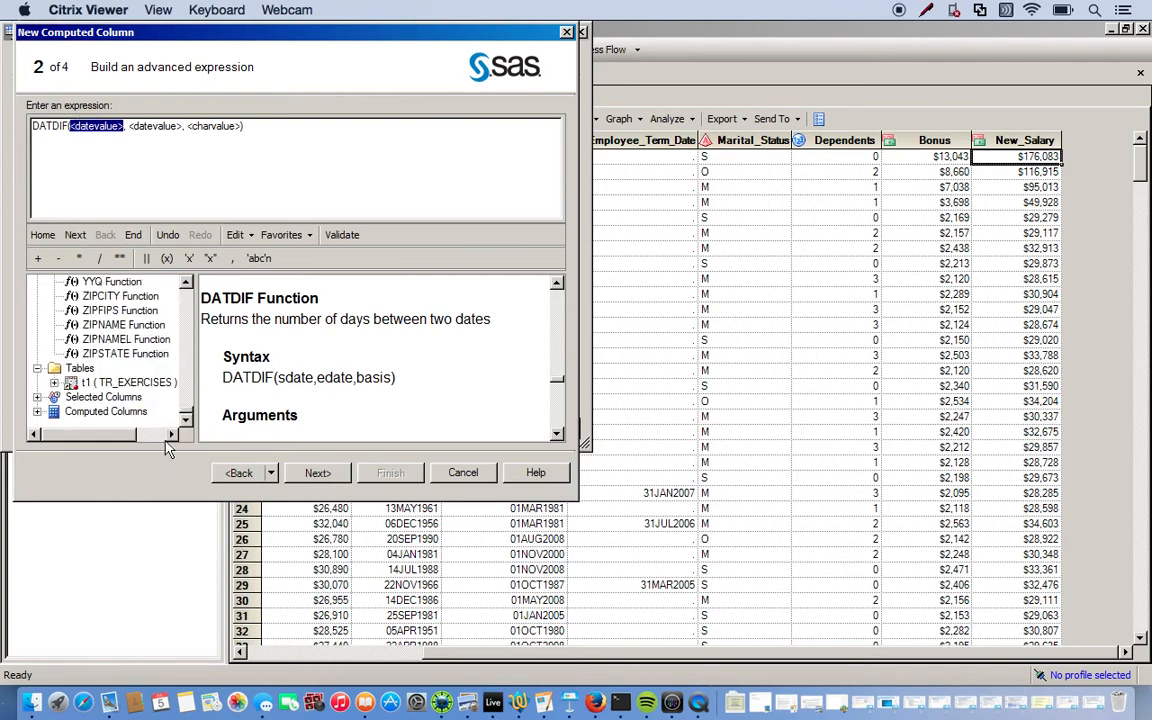
pyautogui.click(55, 383)
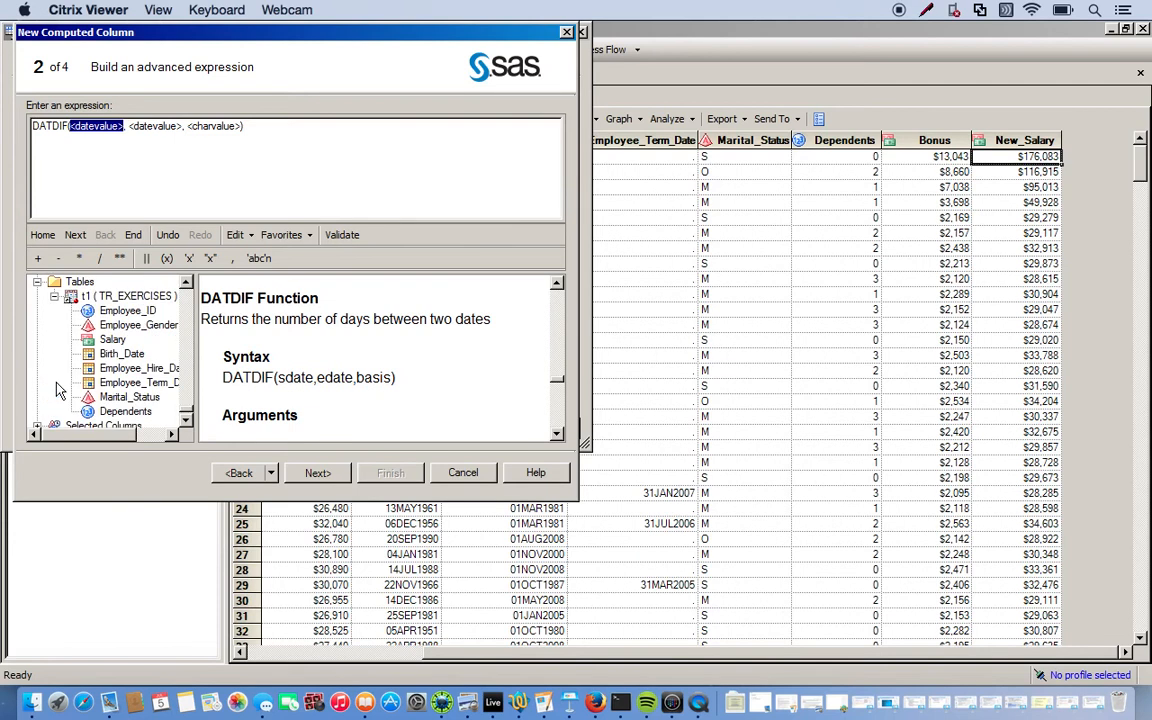
pyautogui.doubleClick(114, 358)
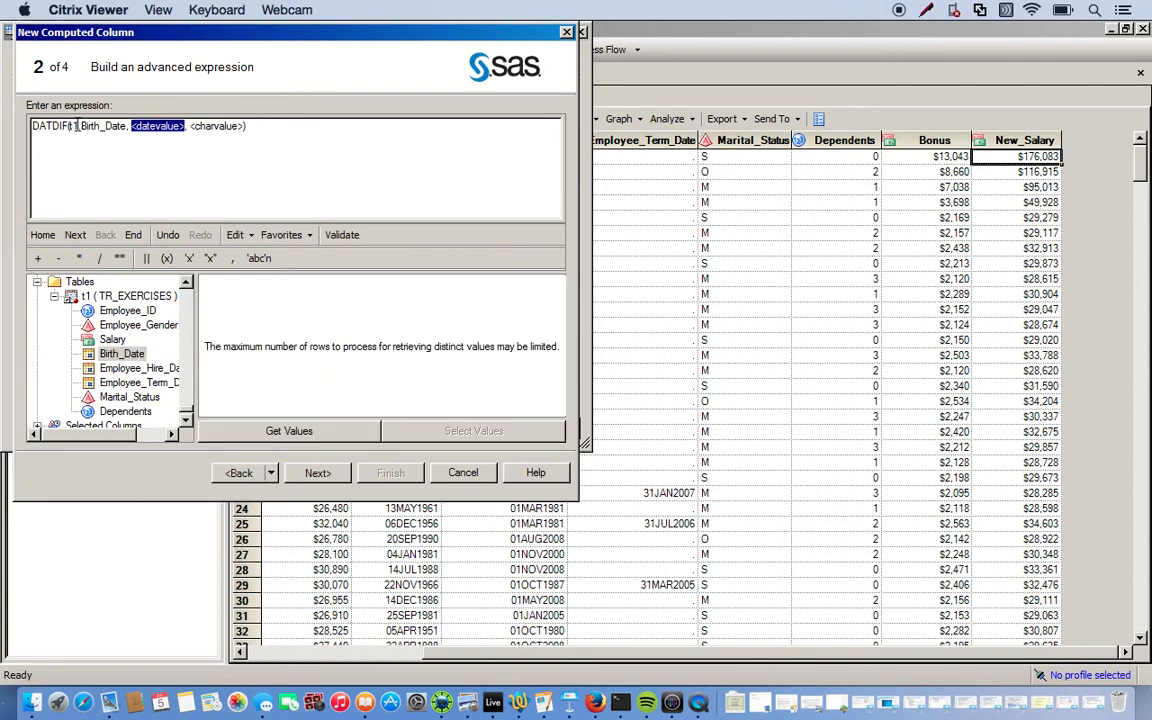
pyautogui.doubleClick(118, 369)
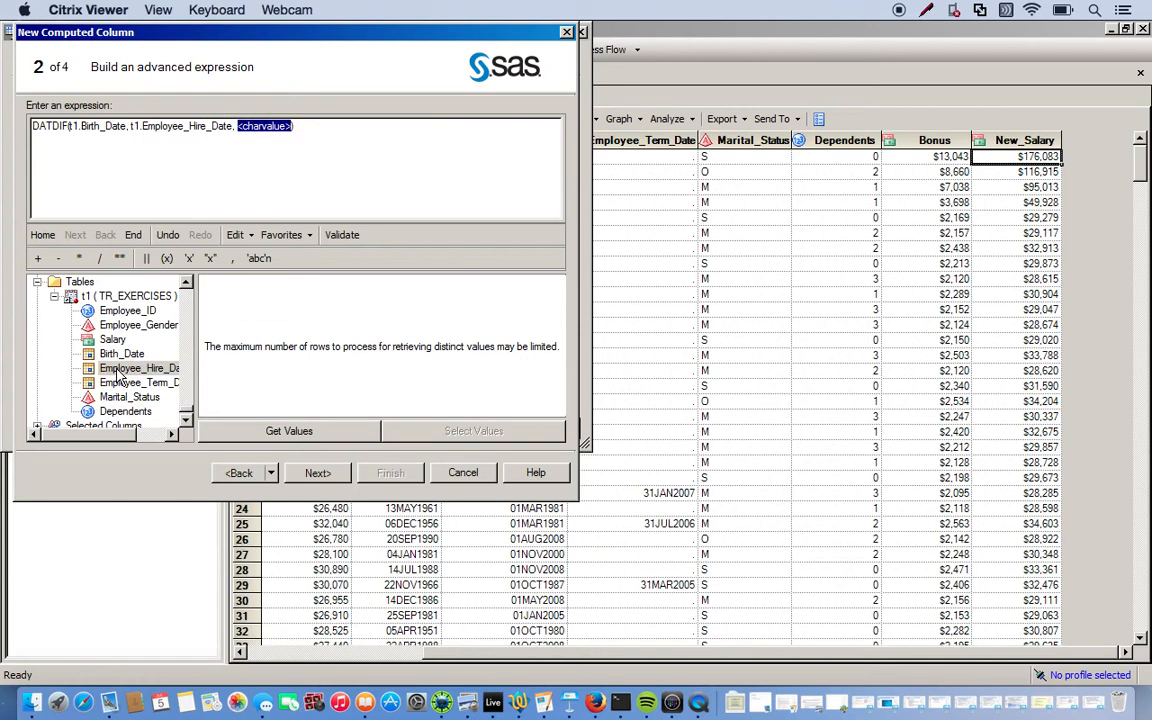
pyautogui.write("'")
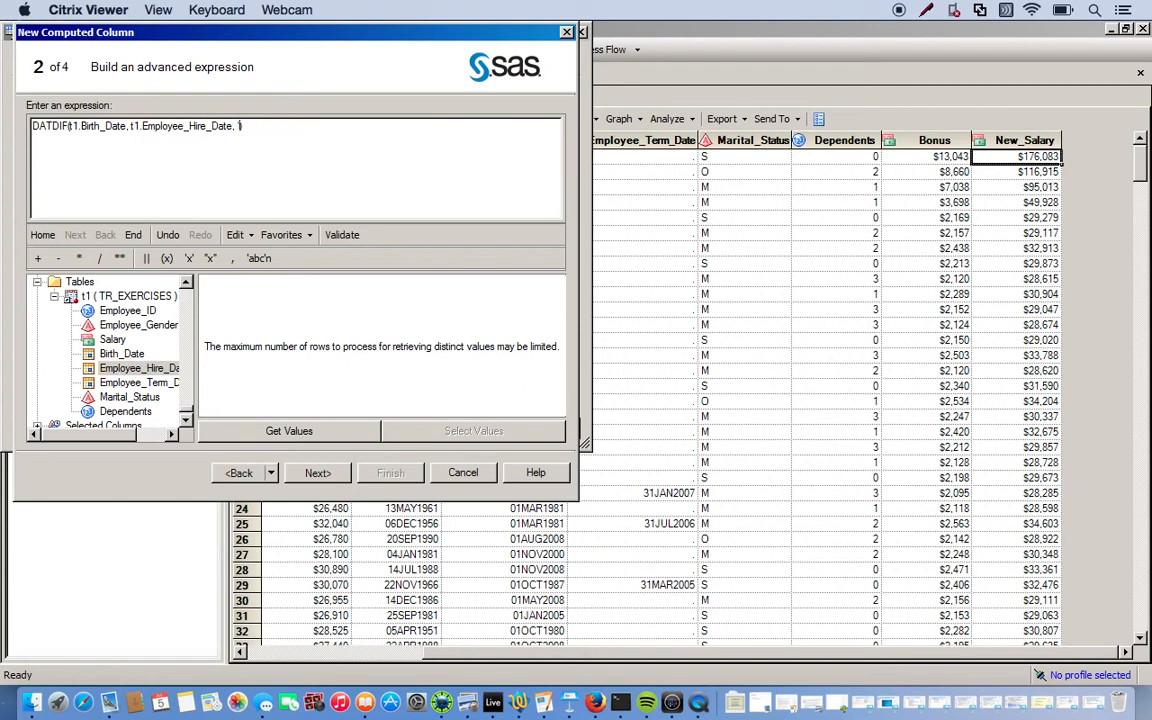
pyautogui.write('Act')
pyautogui.press('BackSpace')
pyautogui.press('BackSpace')
pyautogui.press('BackSpace')
pyautogui.write("actual')")
pyautogui.write('/365')
pyautogui.click(335, 476)
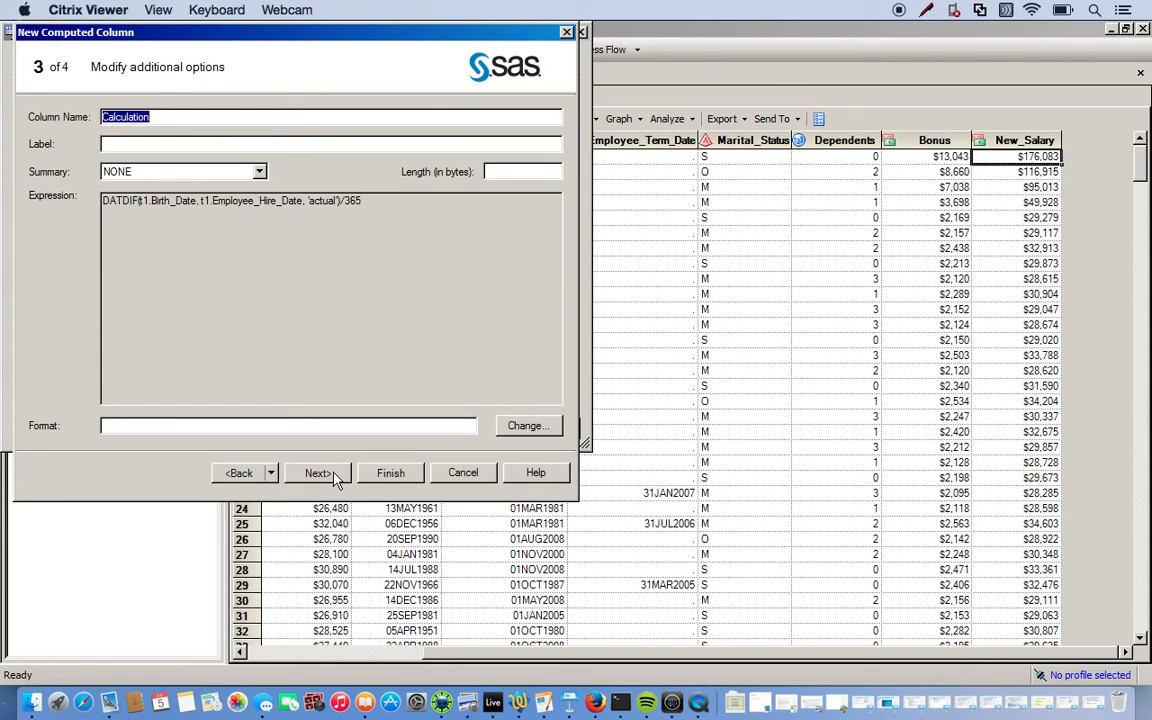
# Name the new DATDIF computed column Age_when_hired and finish the Computed Columns wizard
pyautogui.write('Age')
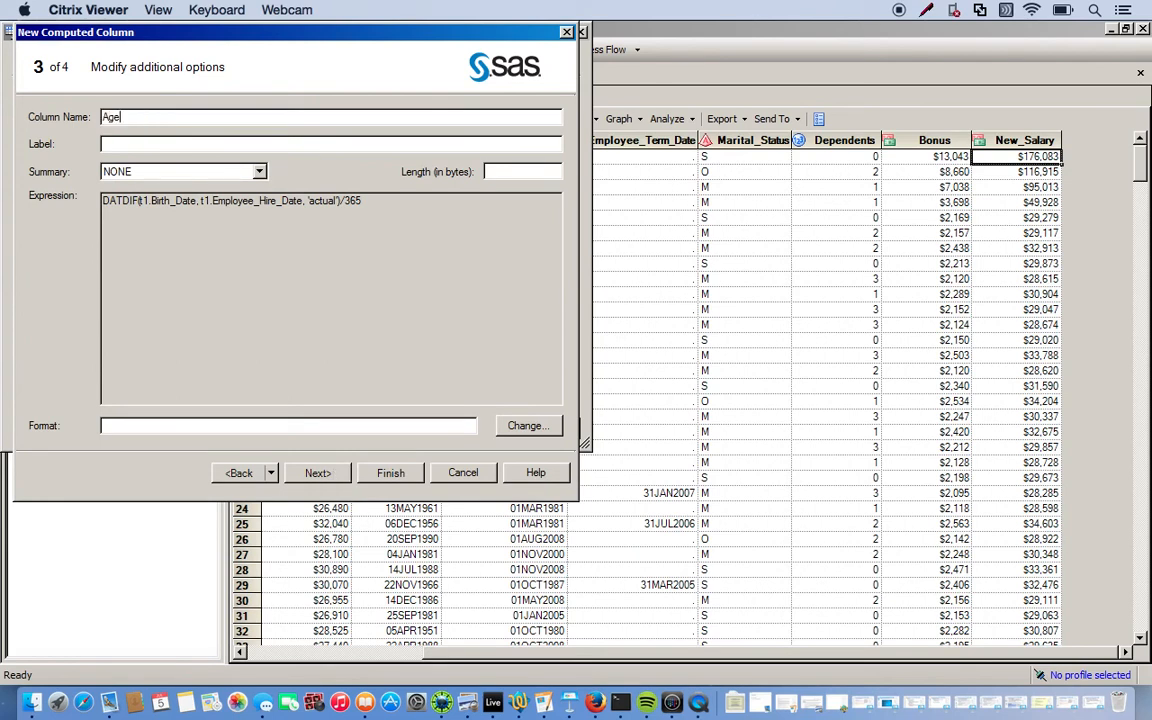
pyautogui.write('_when_Fire')
pyautogui.press('BackSpace')
pyautogui.press('BackSpace')
pyautogui.press('BackSpace')
pyautogui.press('BackSpace')
pyautogui.write('hired')
pyautogui.click(318, 476)
pyautogui.click(386, 474)
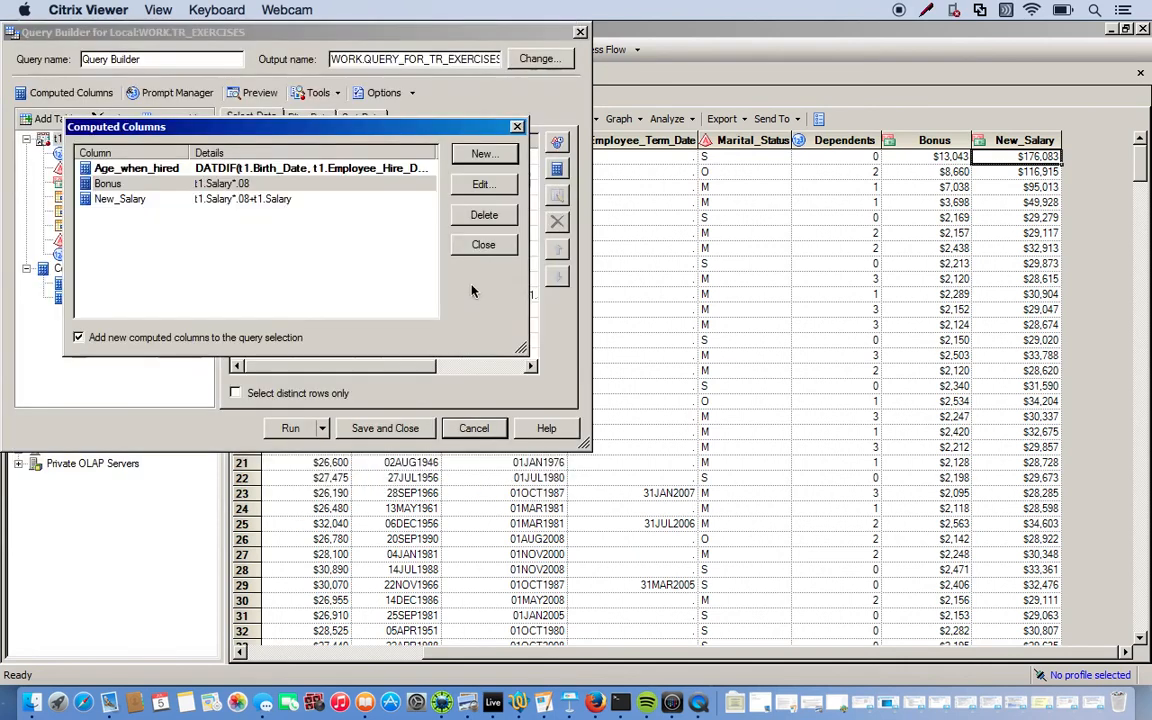
pyautogui.click(481, 246)
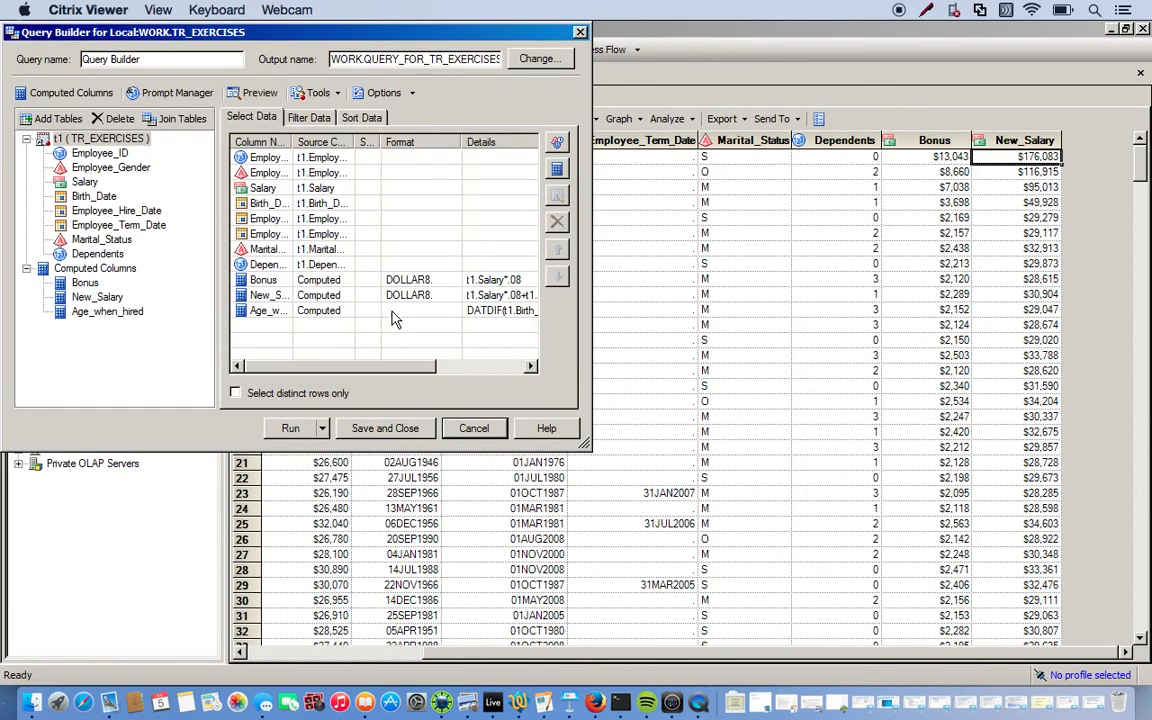
# Rerun the query, replacing the previous results, and scroll to the new computed columns
pyautogui.click(288, 428)
pyautogui.click(572, 424)
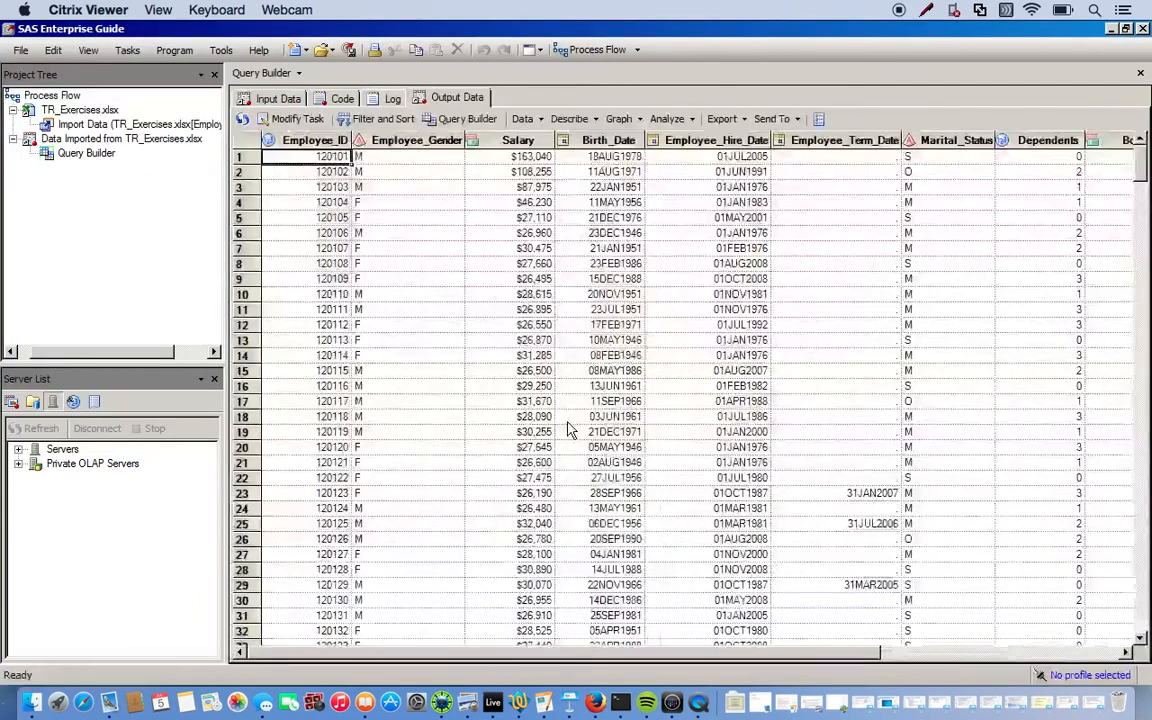
pyautogui.click(1094, 654)
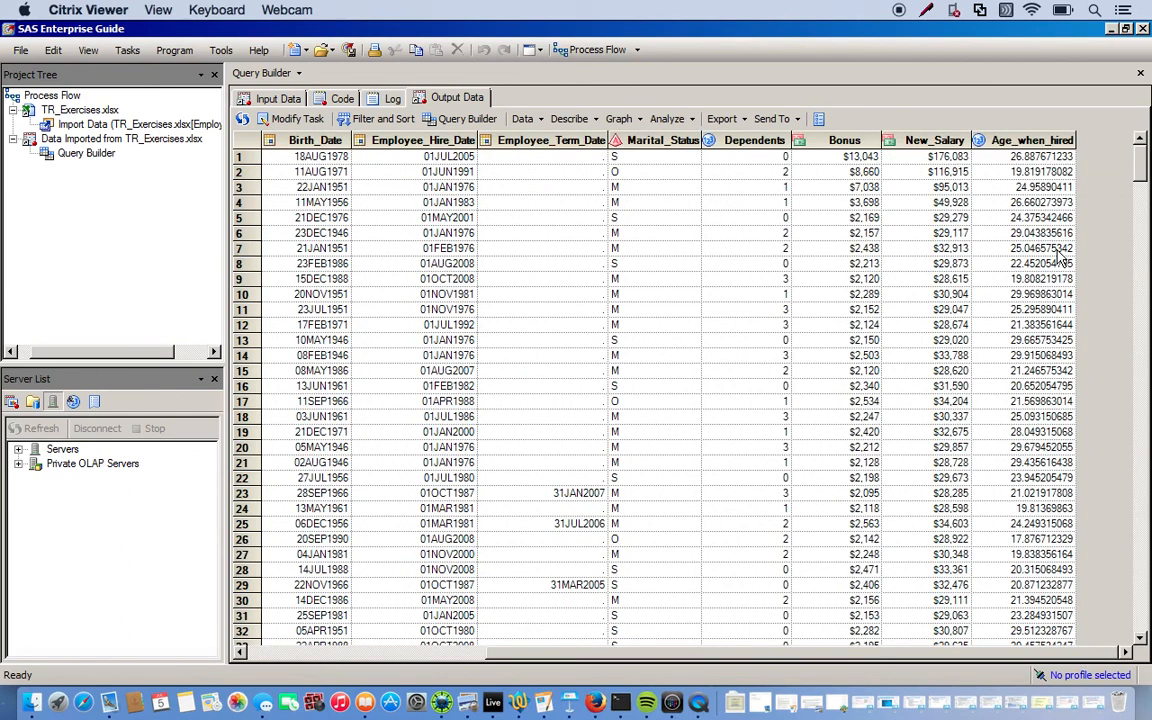
# Inspect the Age_when_hired values, which show decimals such as 26.887671233 in row 1
pyautogui.click(1020, 140)
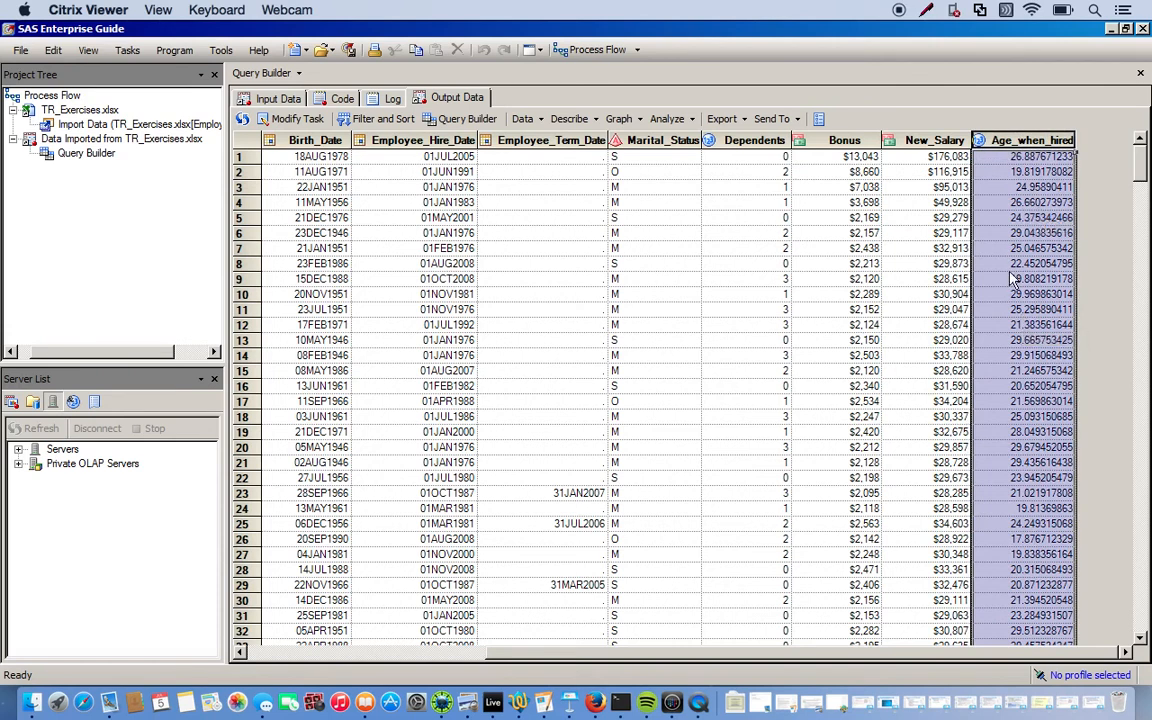
pyautogui.click(1040, 294)
pyautogui.click(940, 296)
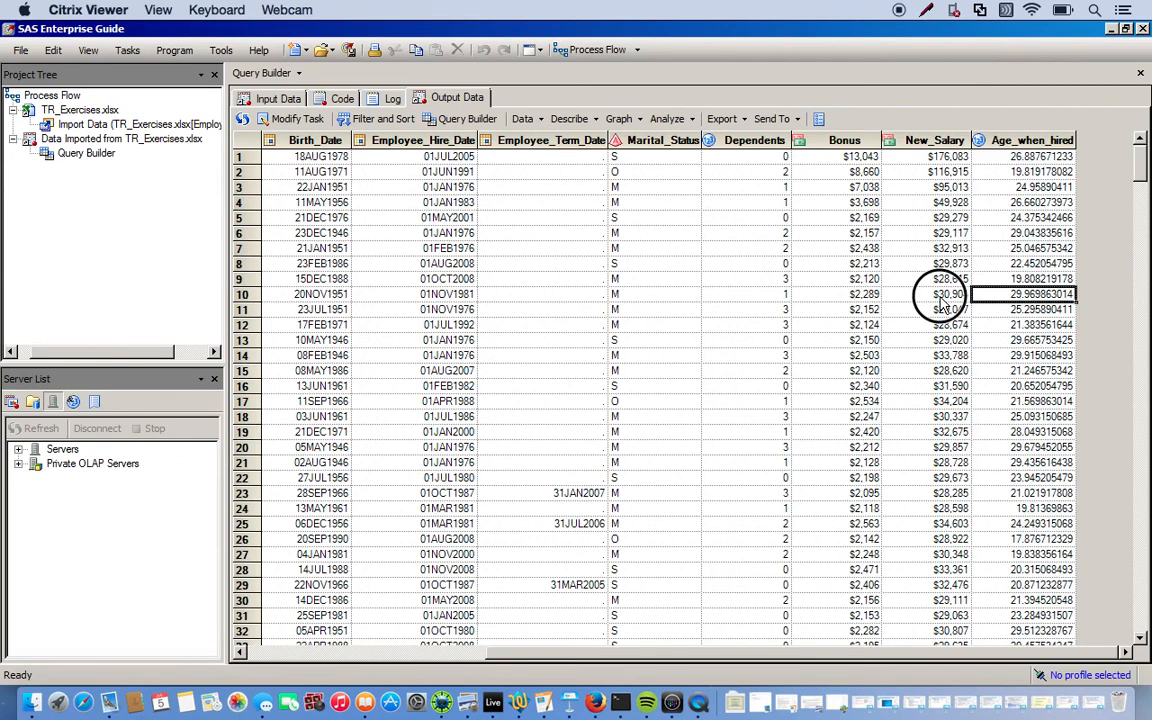
pyautogui.click(1003, 265)
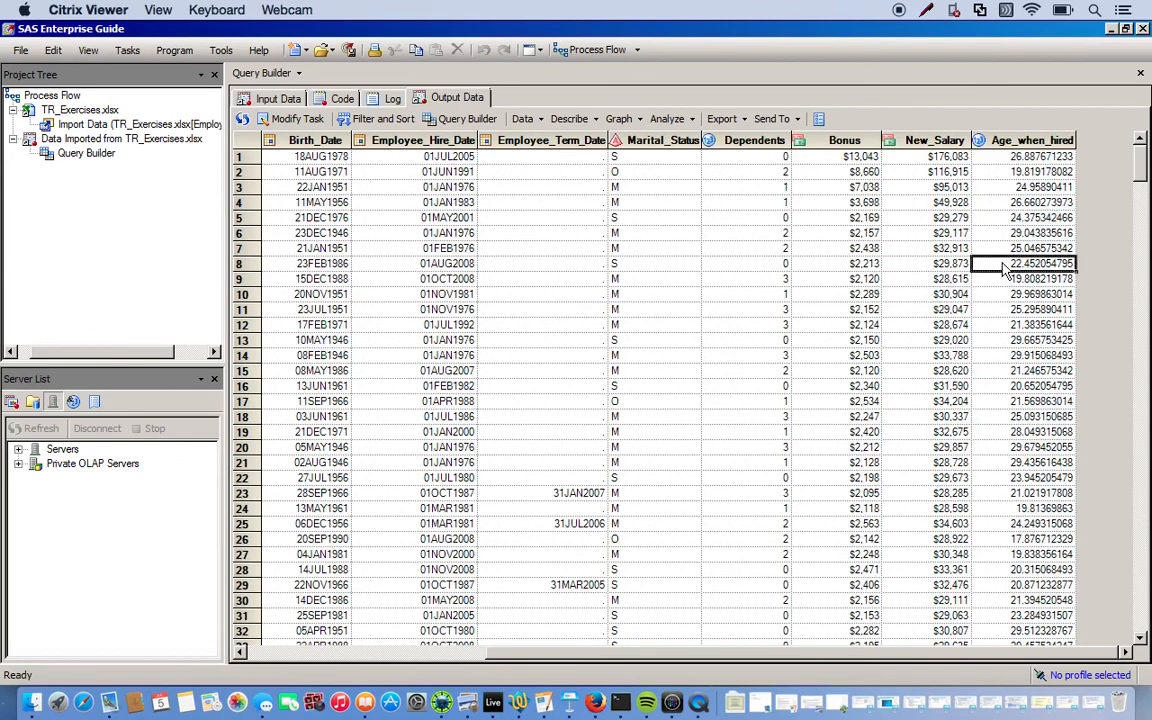
pyautogui.click(1016, 161)
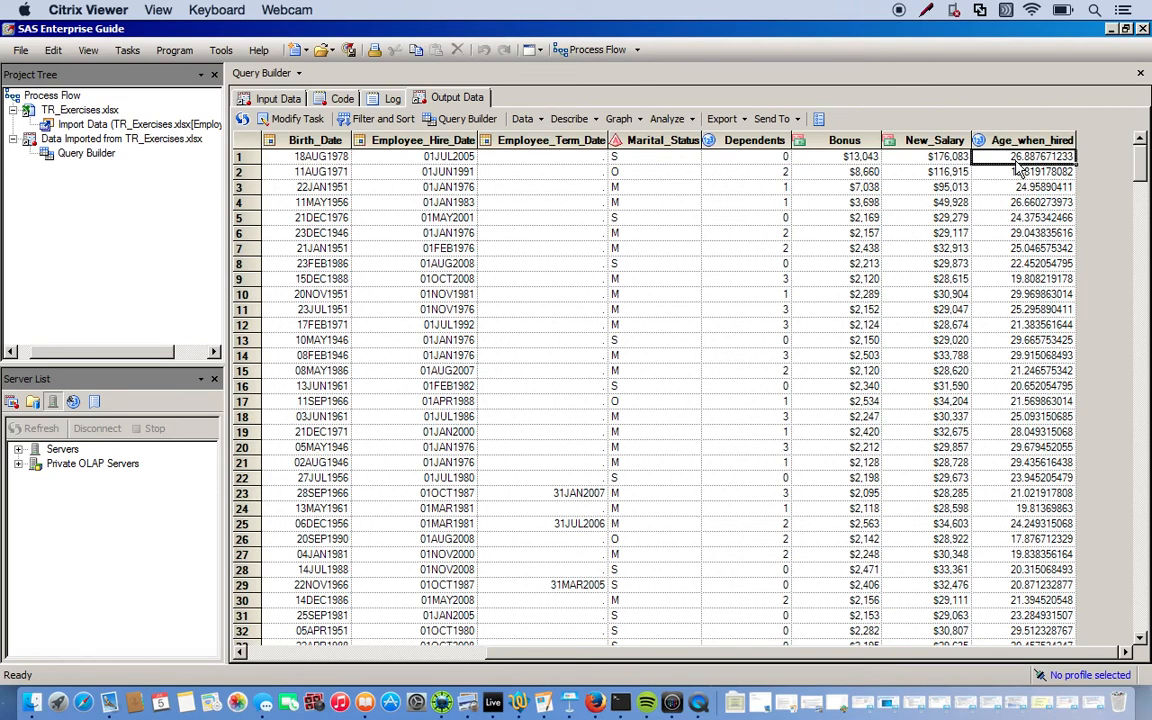
# Open the Age_when_hired expression for editing and look up the INT function
pyautogui.click(287, 119)
pyautogui.click(62, 92)
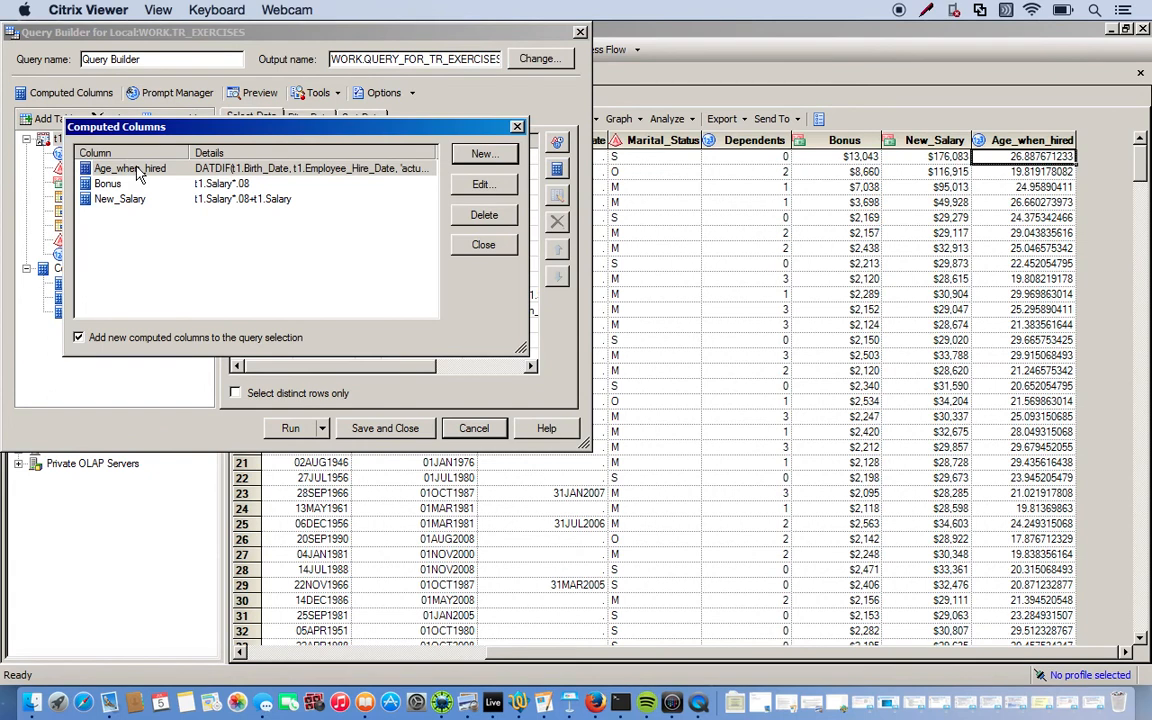
pyautogui.doubleClick(138, 172)
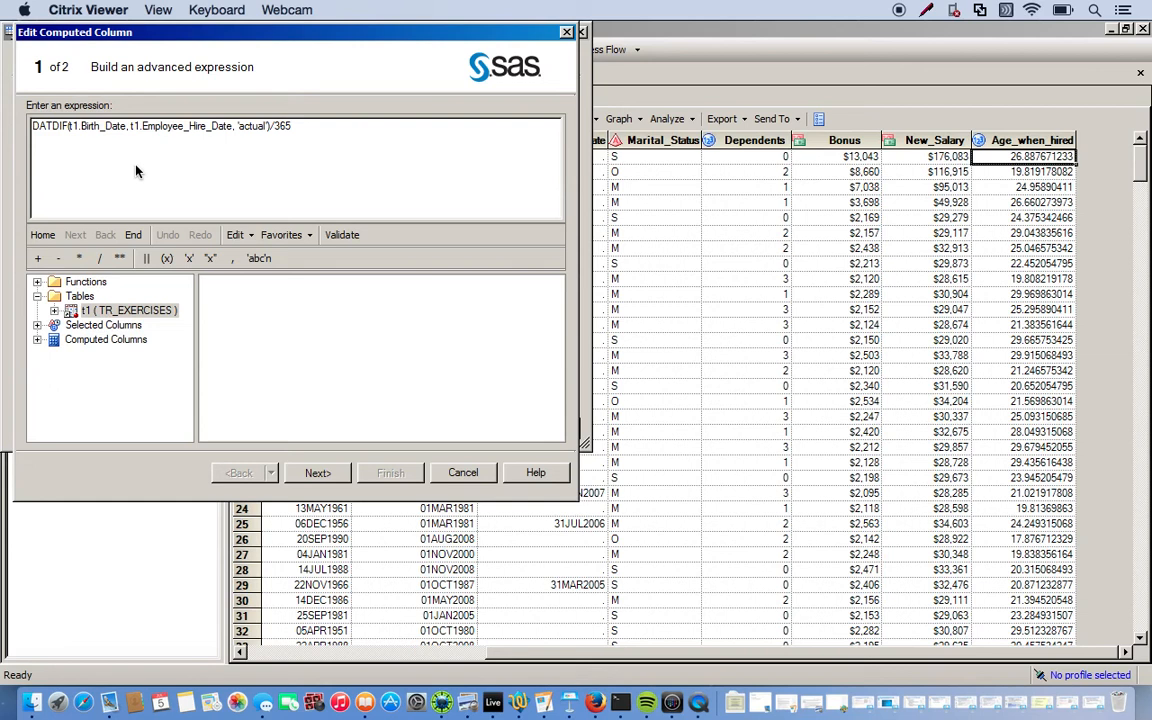
pyautogui.tripleClick(33, 128)
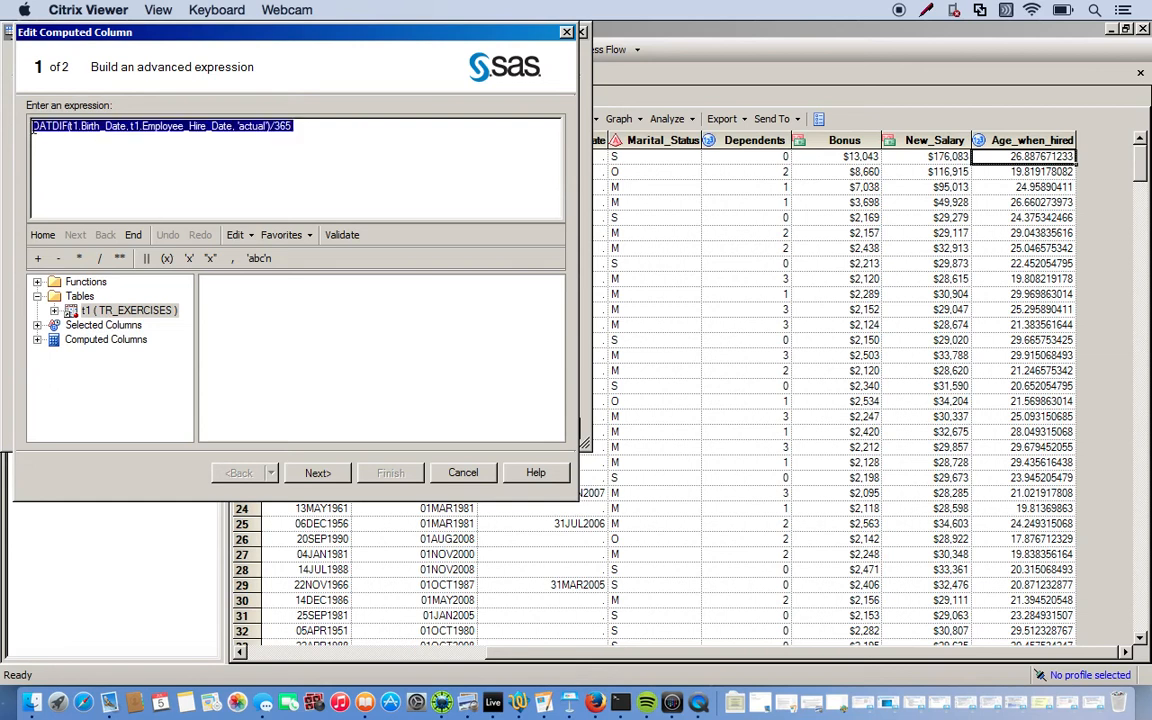
pyautogui.click(33, 130)
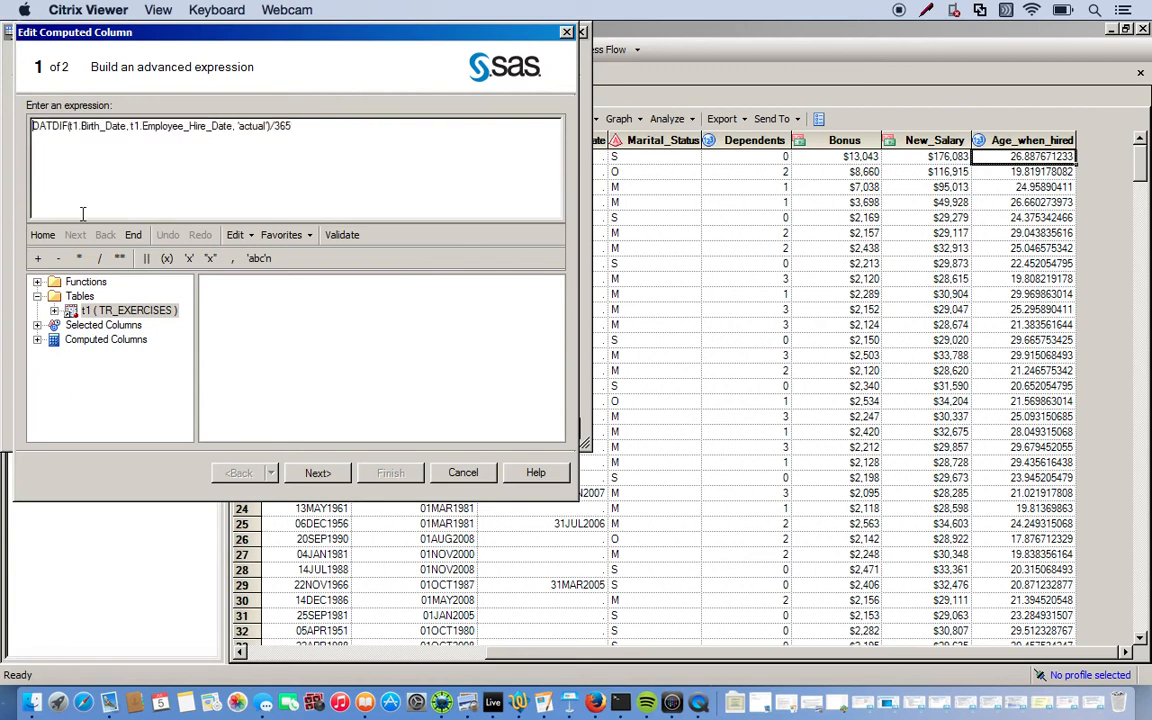
pyautogui.click(37, 282)
pyautogui.click(70, 312)
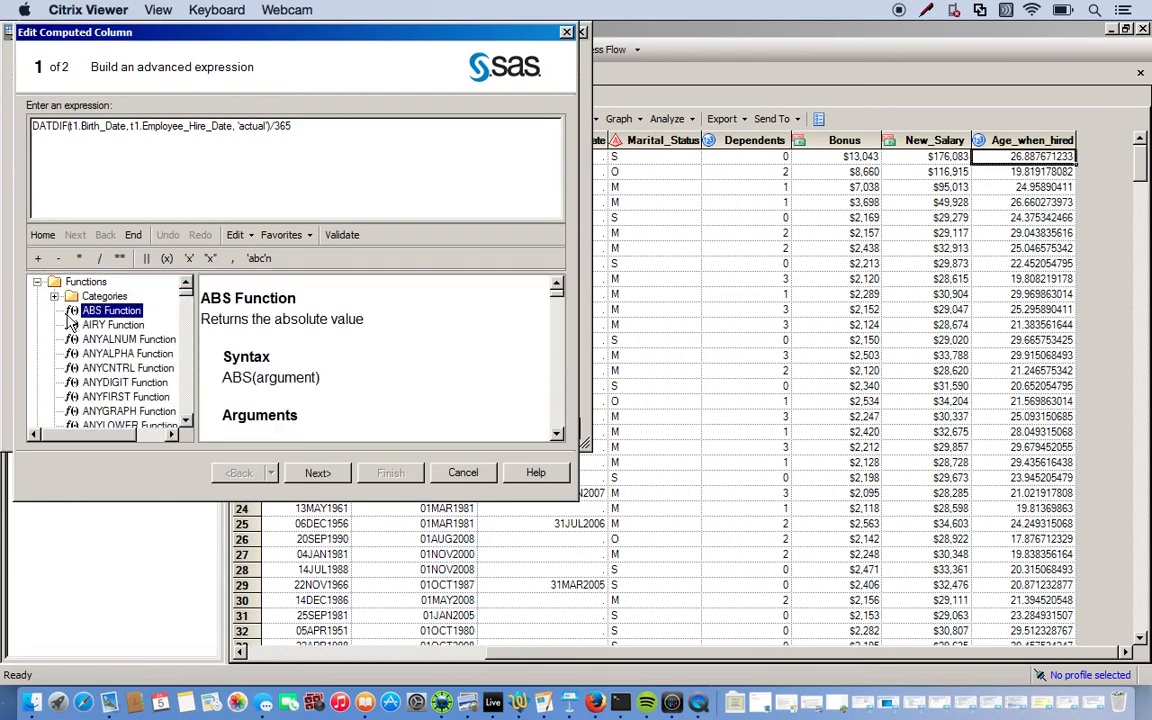
pyautogui.write('int')
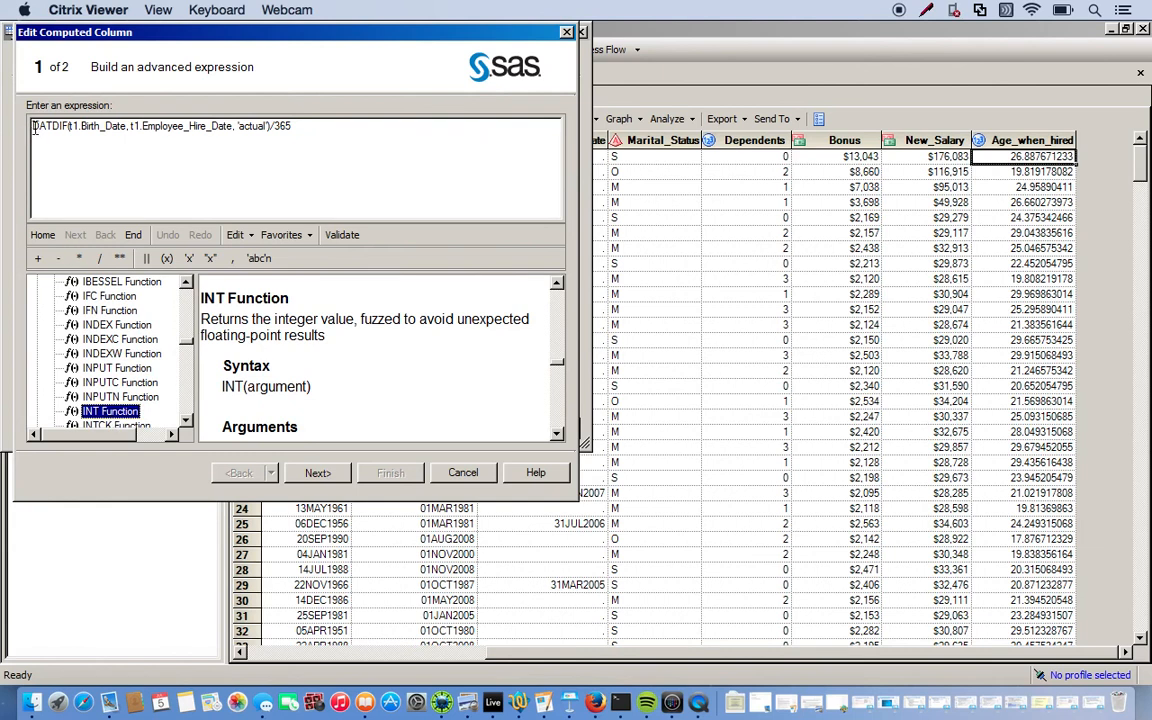
# Wrap the expression as INT(DATDIF(t1.Birth_Date, t1.Employee_Hire_Date, 'actual')/365)
pyautogui.click(33, 128)
pyautogui.write('INT')
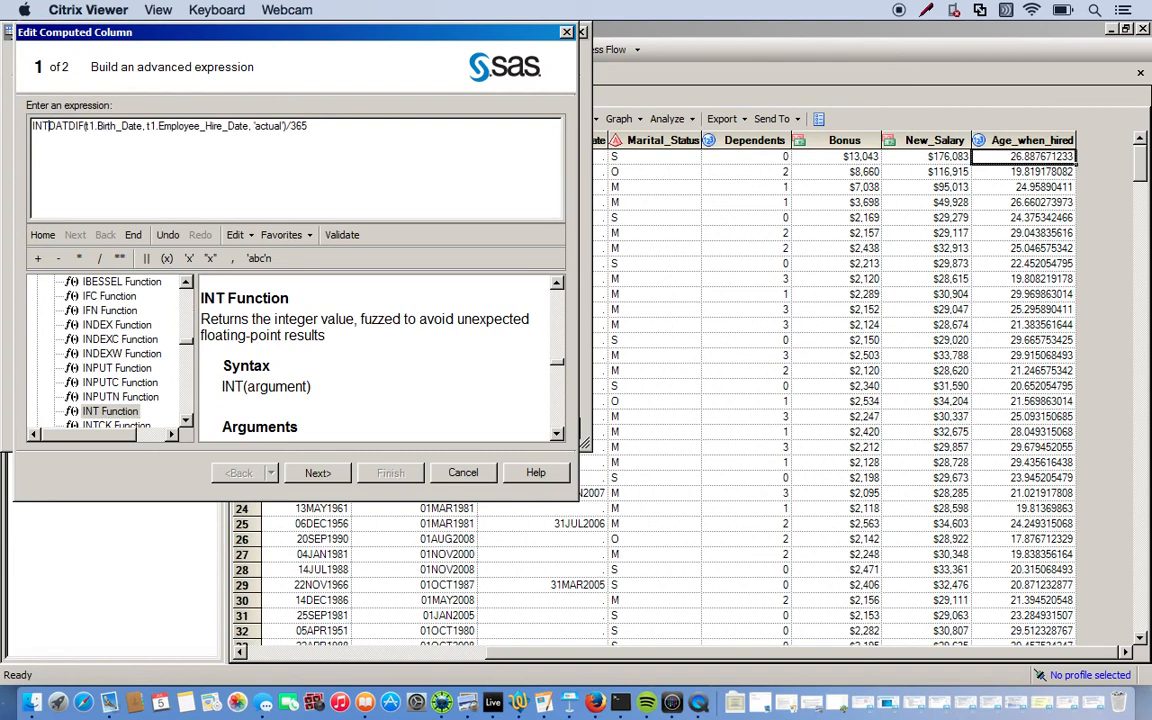
pyautogui.write('(')
pyautogui.click(329, 135)
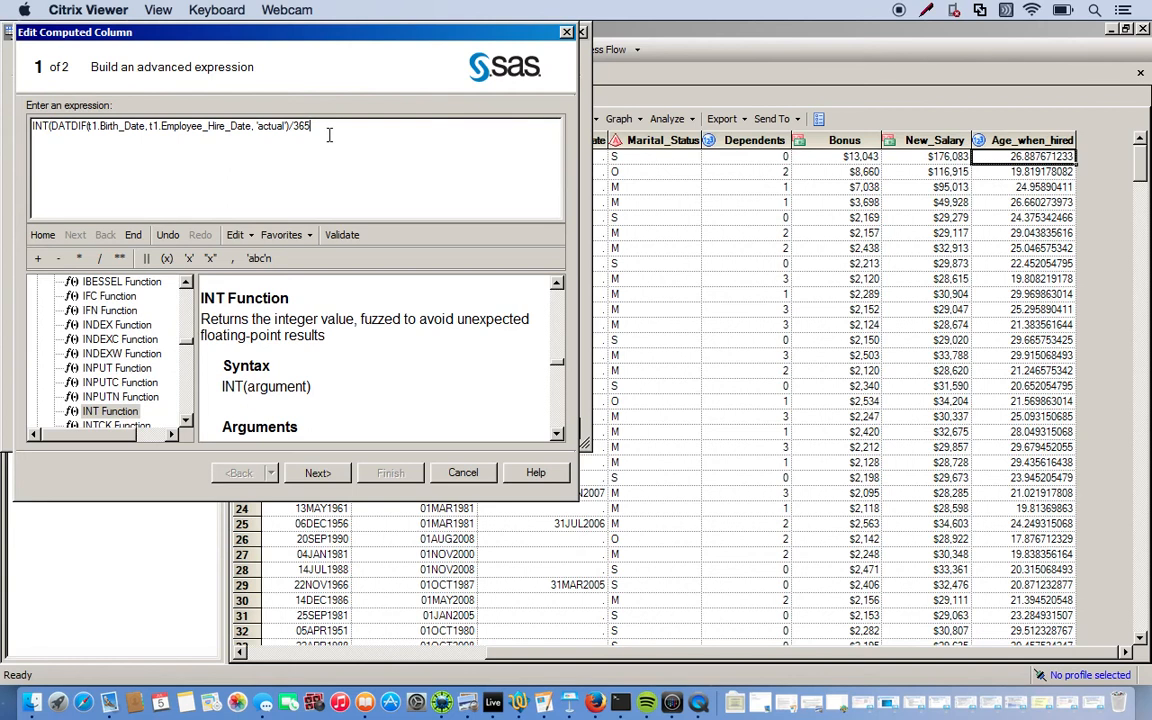
pyautogui.write(')')
pyautogui.click(318, 473)
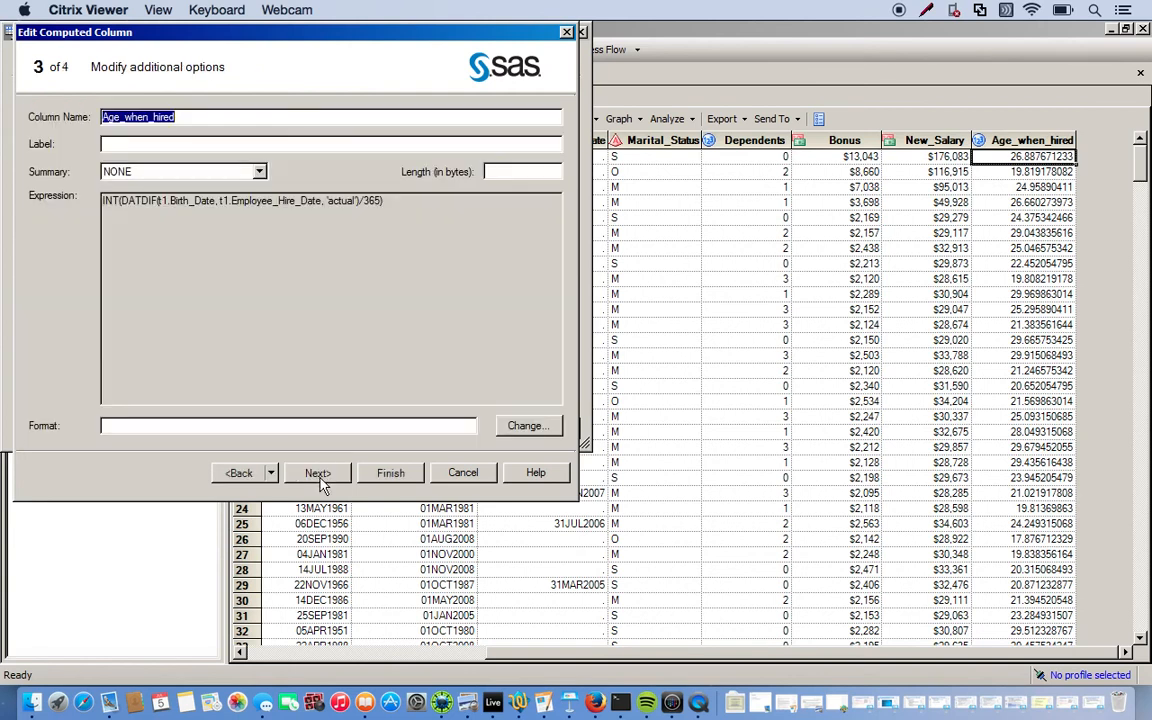
# Save the edited column, rerun the query replacing results, and view the whole-number Age_when_hired values
pyautogui.click(388, 476)
pyautogui.click(480, 245)
pyautogui.click(288, 430)
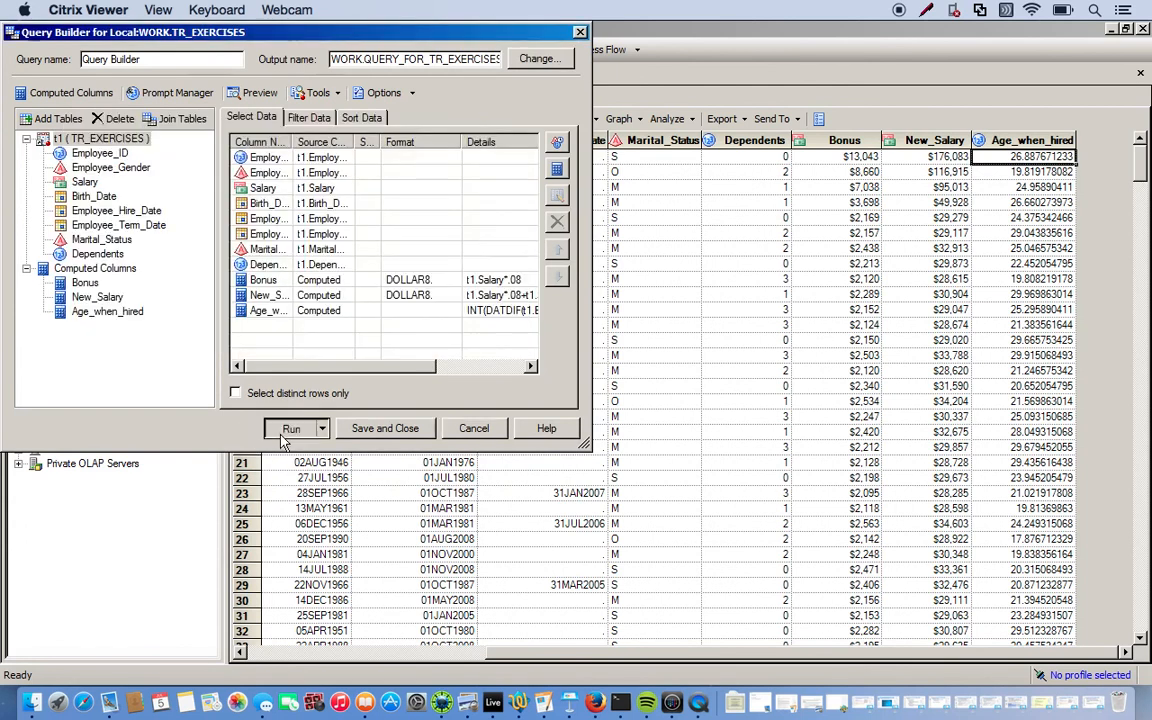
pyautogui.click(568, 425)
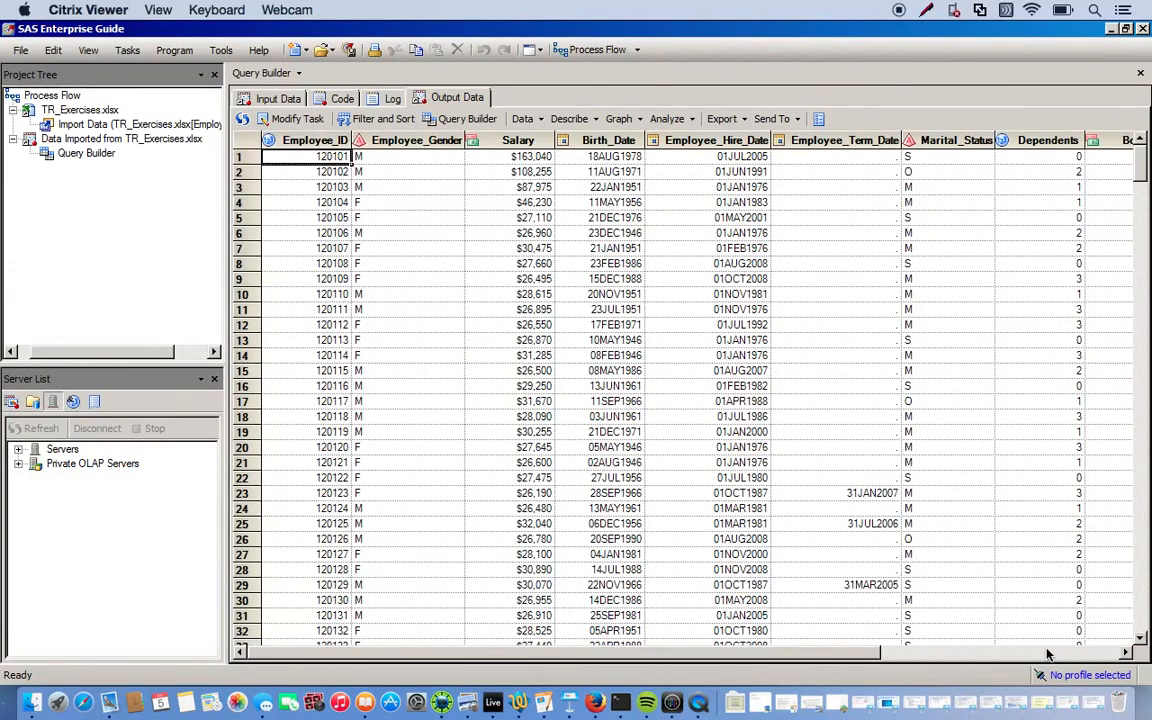
pyautogui.click(1097, 653)
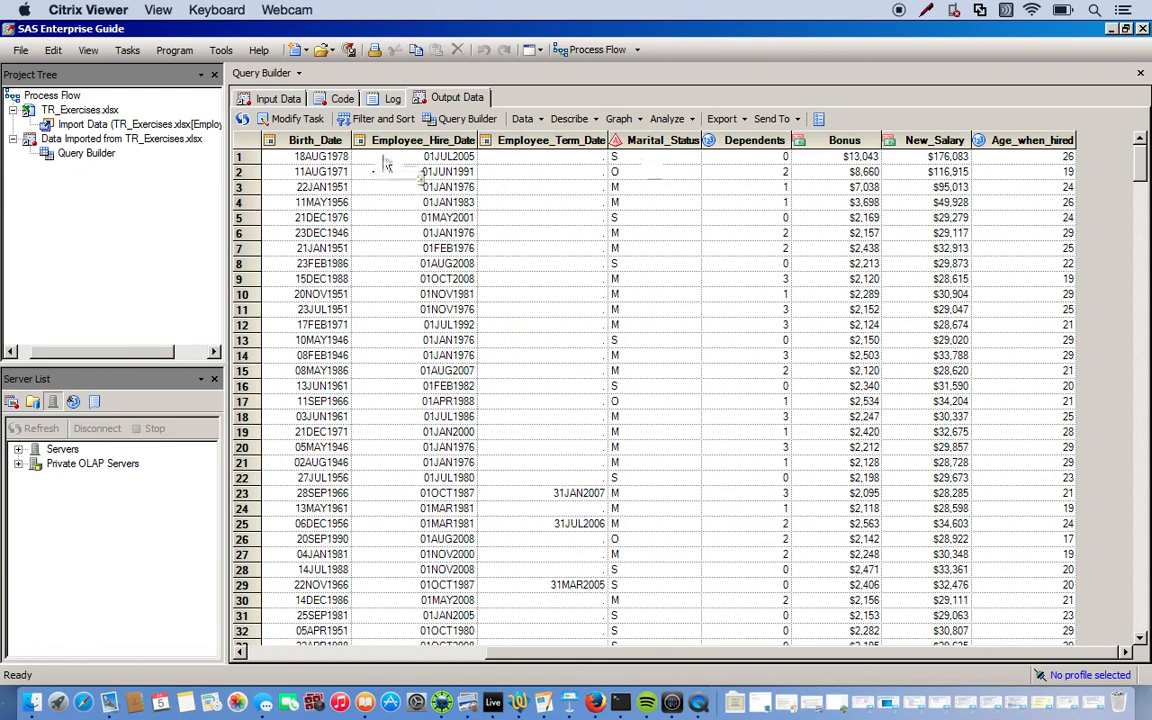
pyautogui.click(1025, 218)
pyautogui.click(1008, 358)
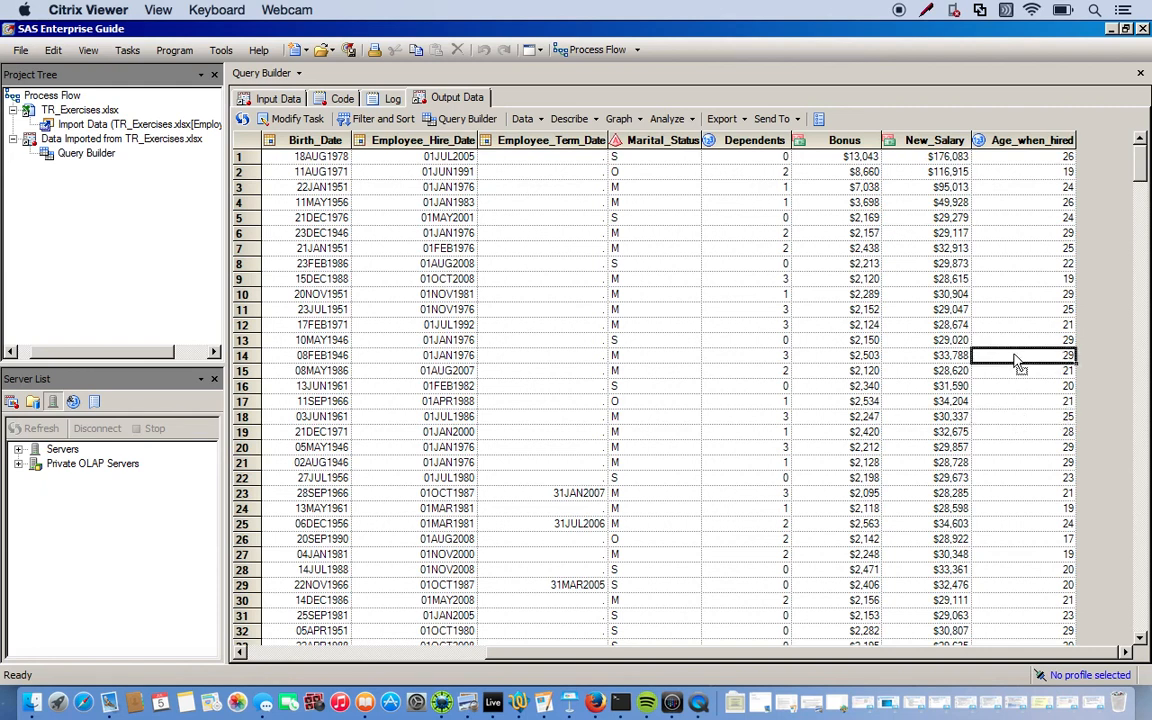
pyautogui.click(848, 138)
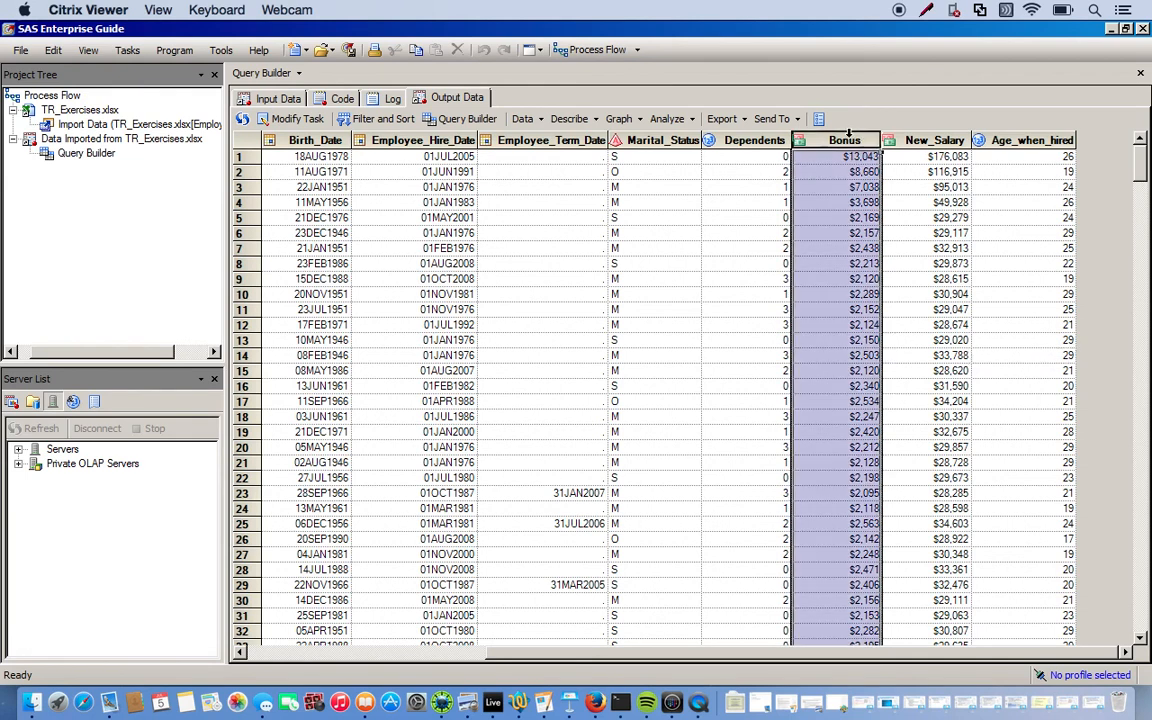
pyautogui.click(853, 266)
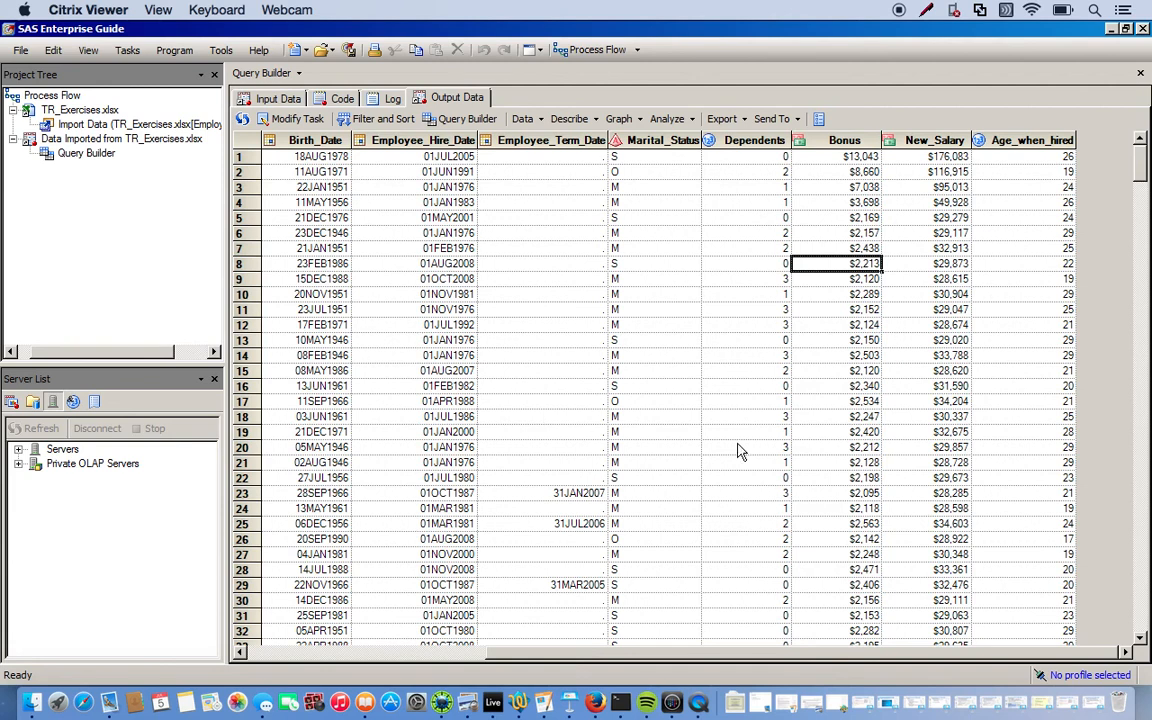
pyautogui.click(940, 141)
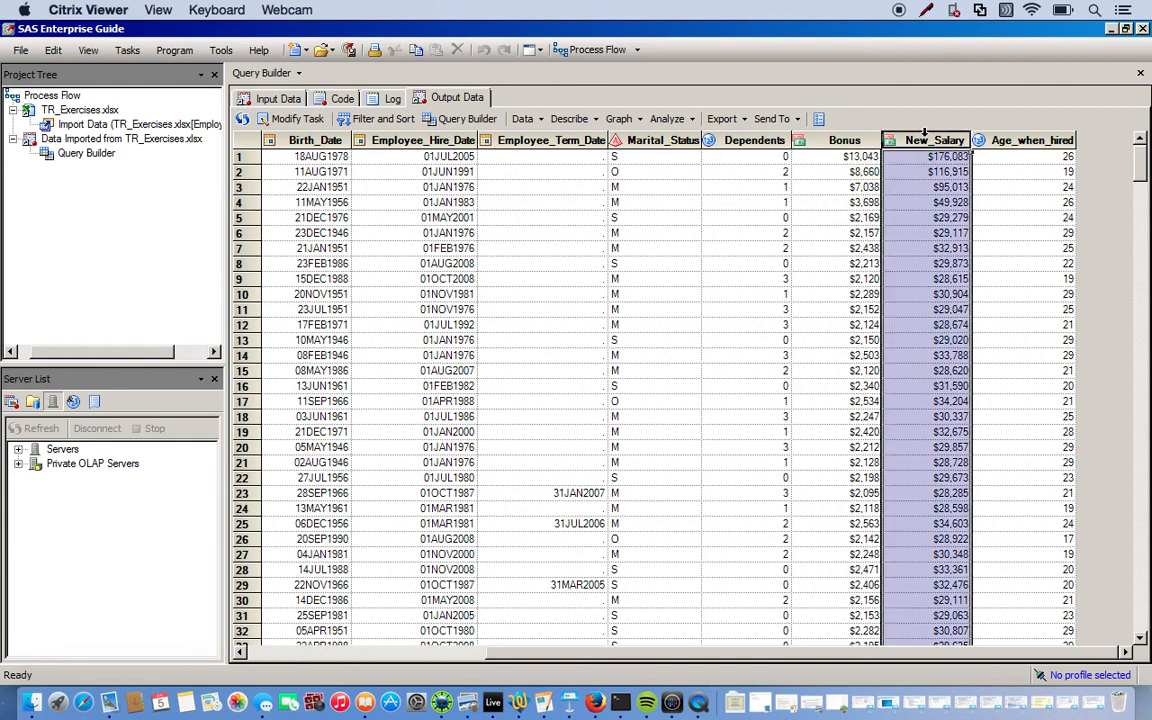
pyautogui.click(1025, 141)
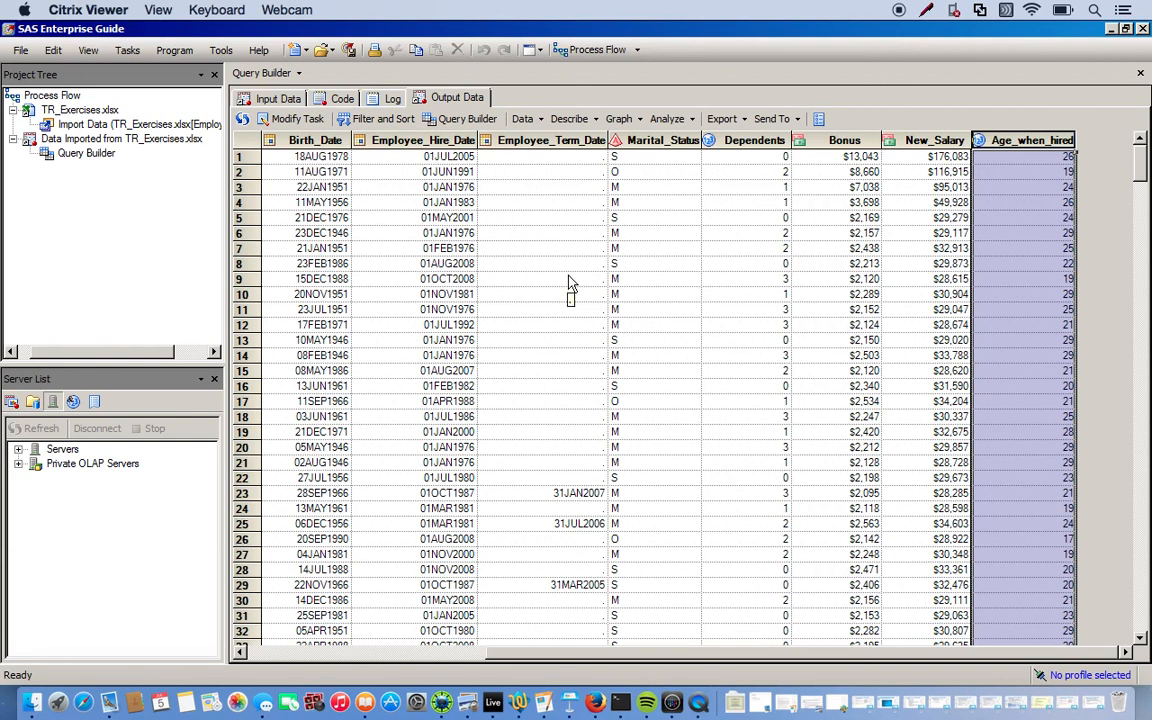
pyautogui.click(1028, 266)
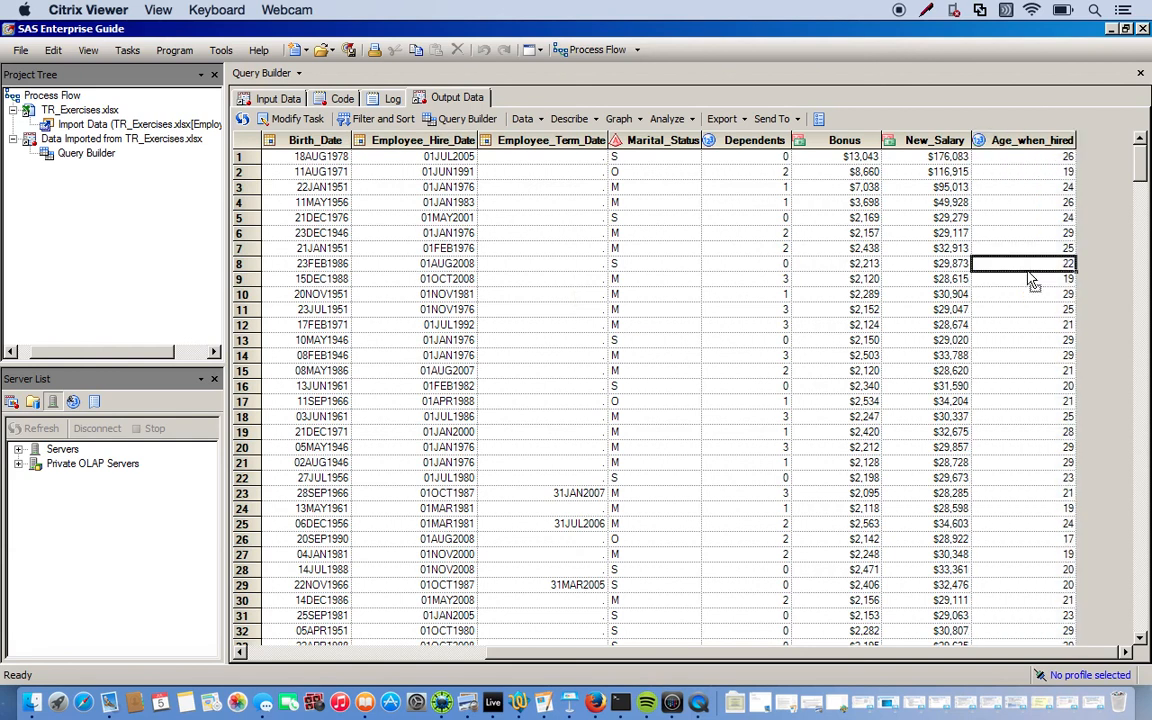